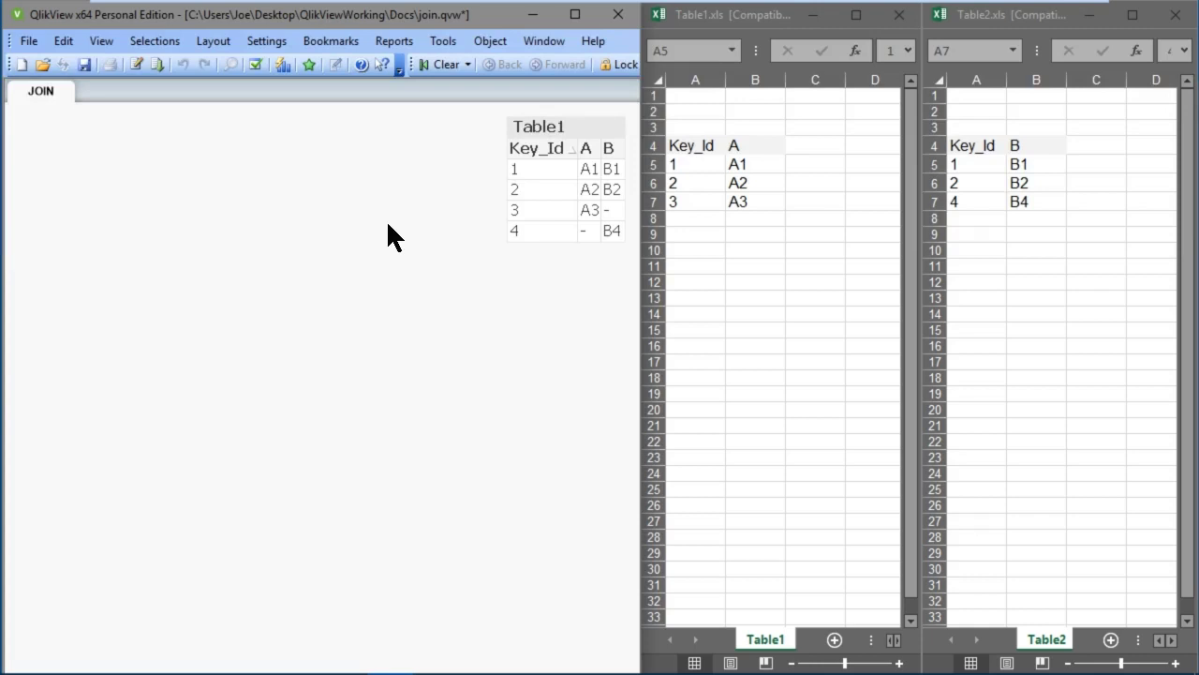
# Step: Open the load script and examine the JOIN keyword and the Table1.xls LOAD statement
pyautogui.hotkey('ctrl', 'r')
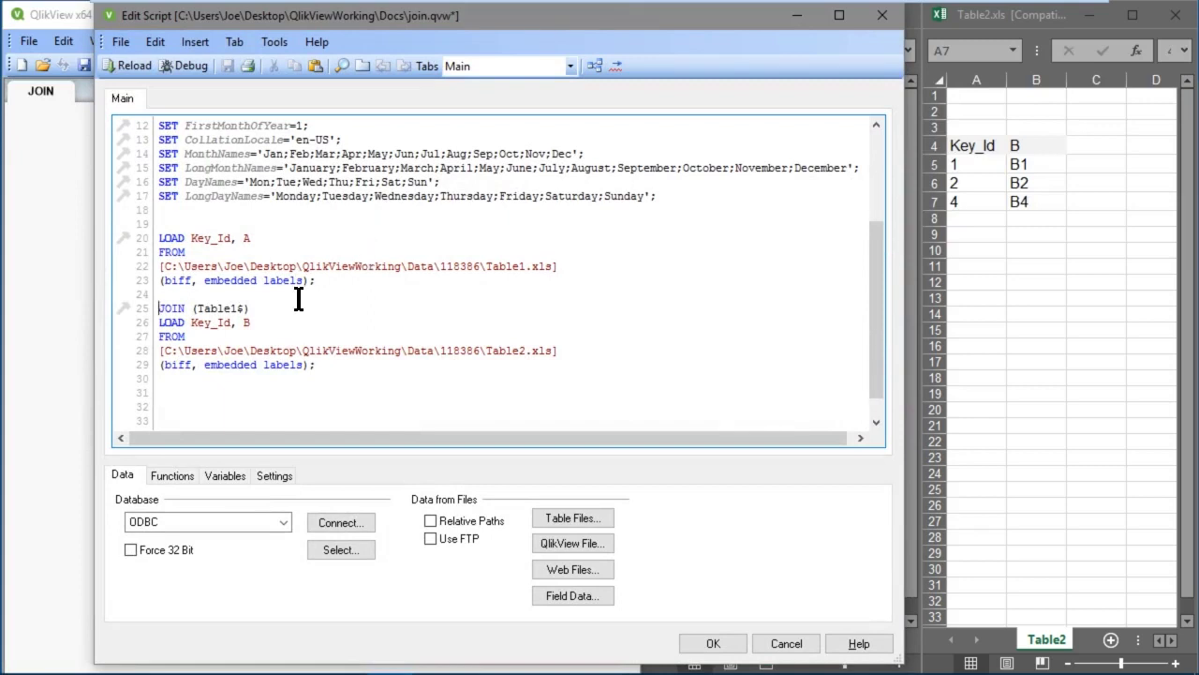
pyautogui.click(160, 312)
pyautogui.moveTo(161, 312); pyautogui.dragTo(188, 312)
pyautogui.click(187, 312)
pyautogui.moveTo(159, 238); pyautogui.dragTo(330, 283)
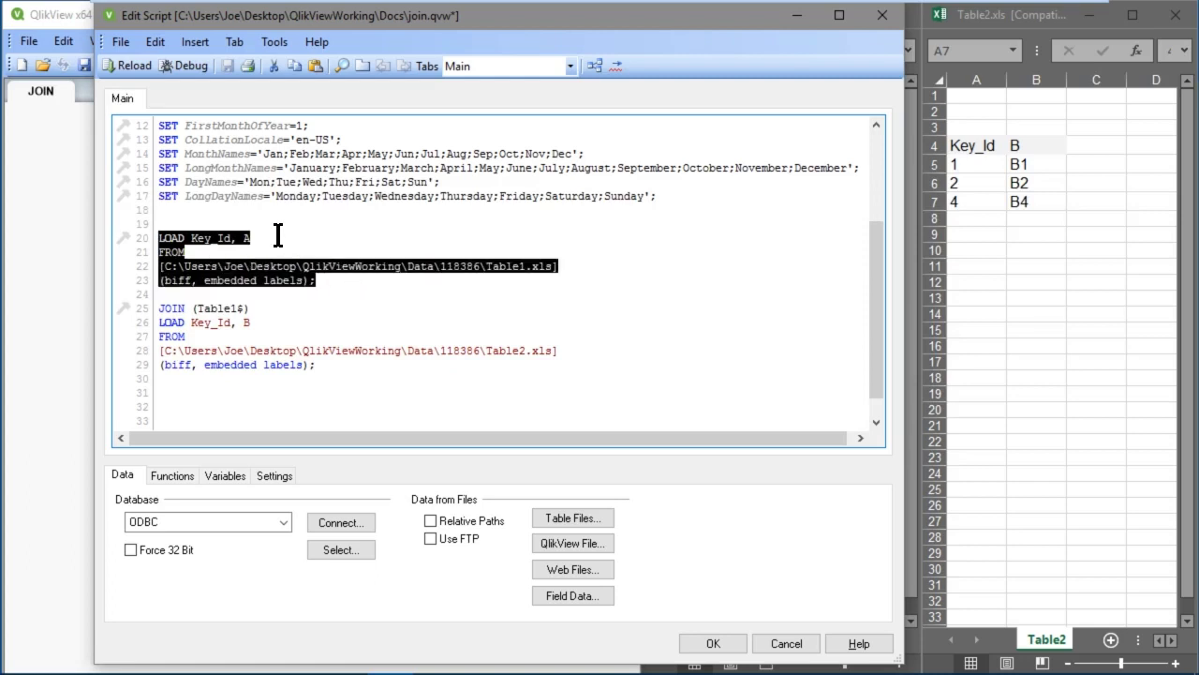
pyautogui.click(328, 281)
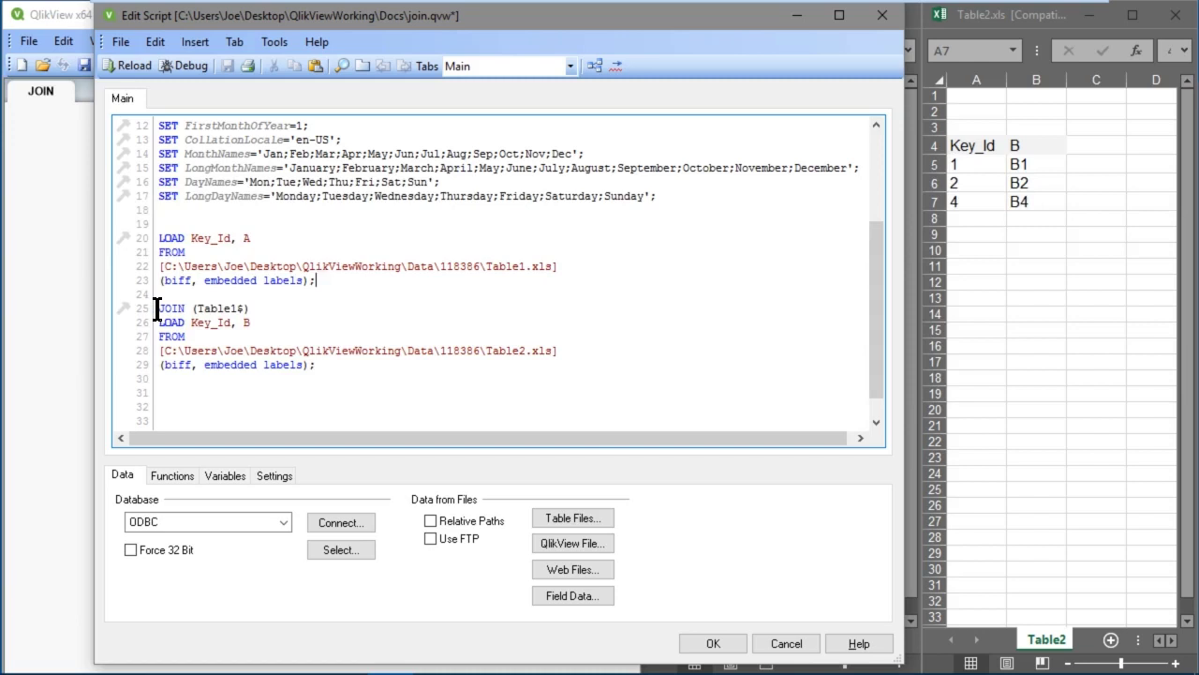
# Step: Examine the JOIN (Table1$) prefix and the Table2.xls LOAD statement, then close the script and review the joined table
pyautogui.moveTo(157, 308); pyautogui.dragTo(323, 368)
pyautogui.click(258, 310)
pyautogui.moveTo(197, 310); pyautogui.dragTo(244, 309)
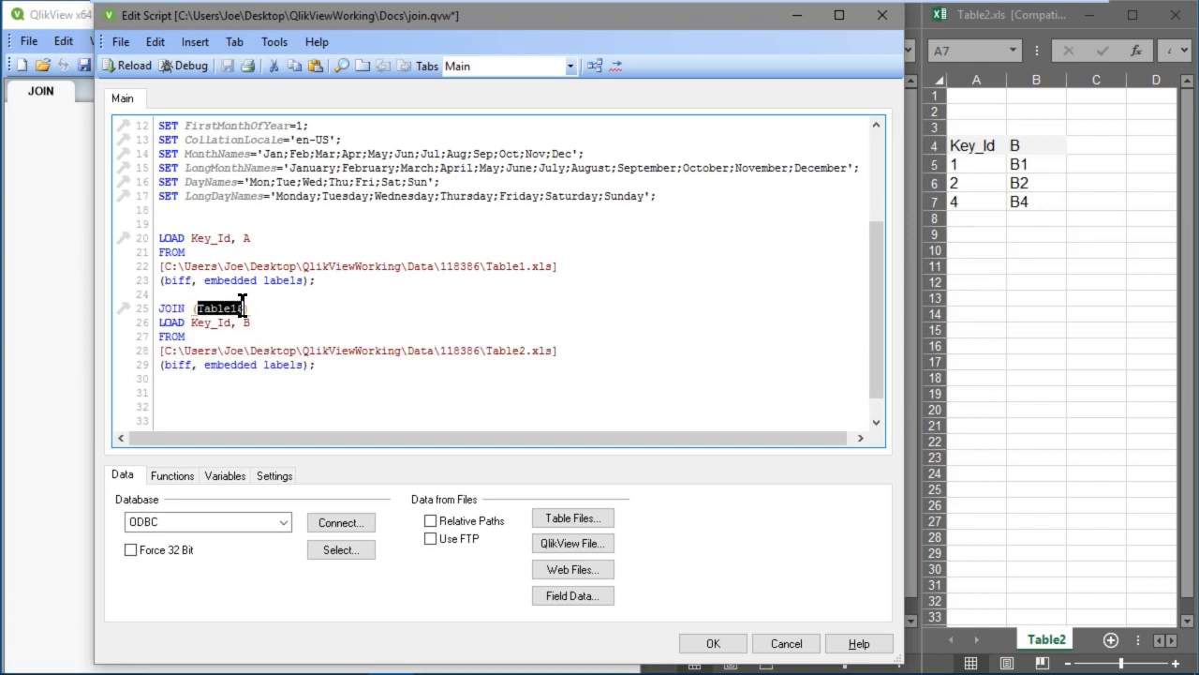
pyautogui.click(244, 403)
pyautogui.moveTo(155, 320); pyautogui.dragTo(315, 367)
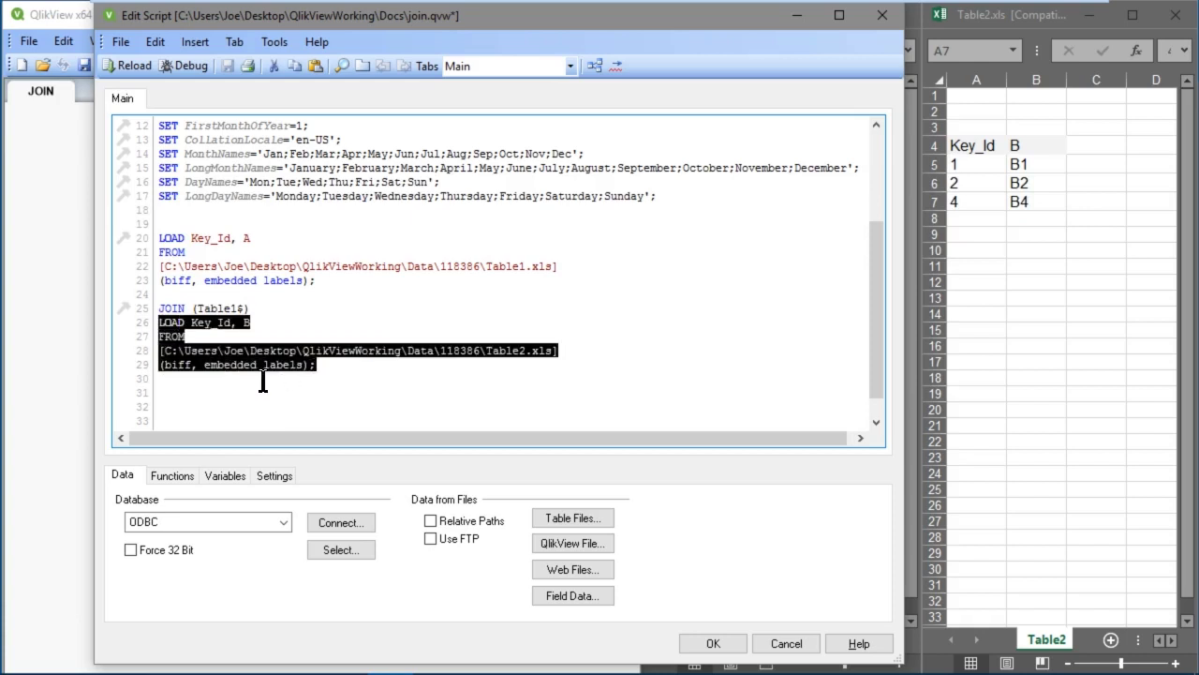
pyautogui.click(186, 338)
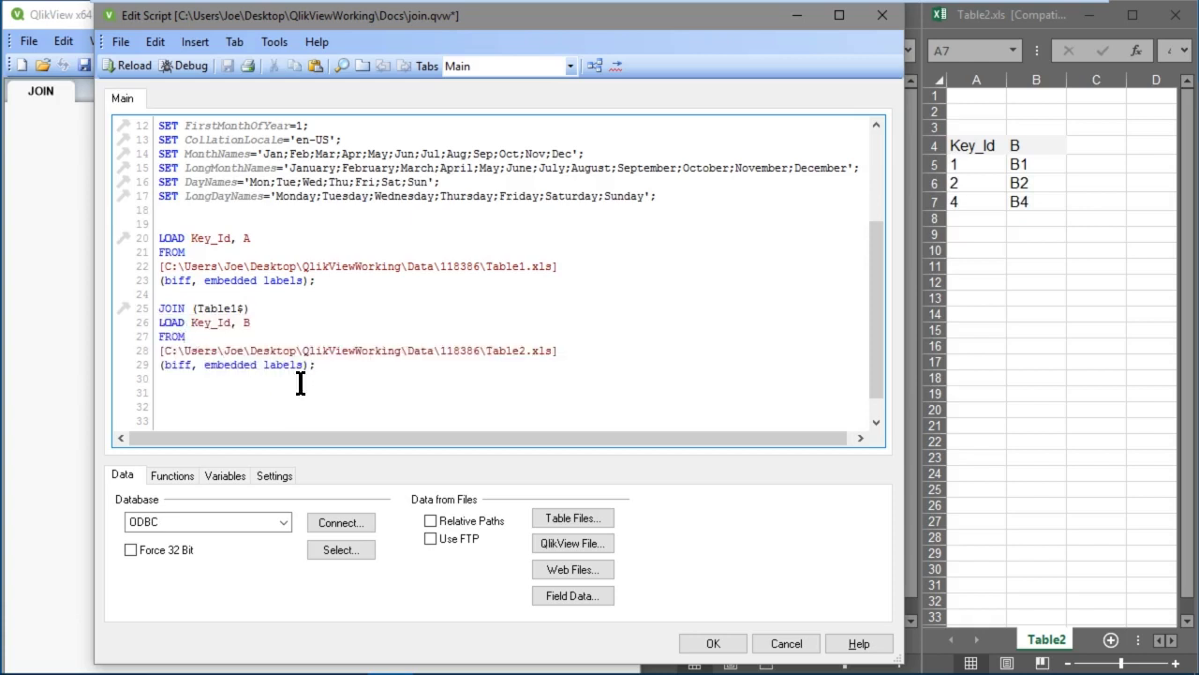
pyautogui.click(707, 645)
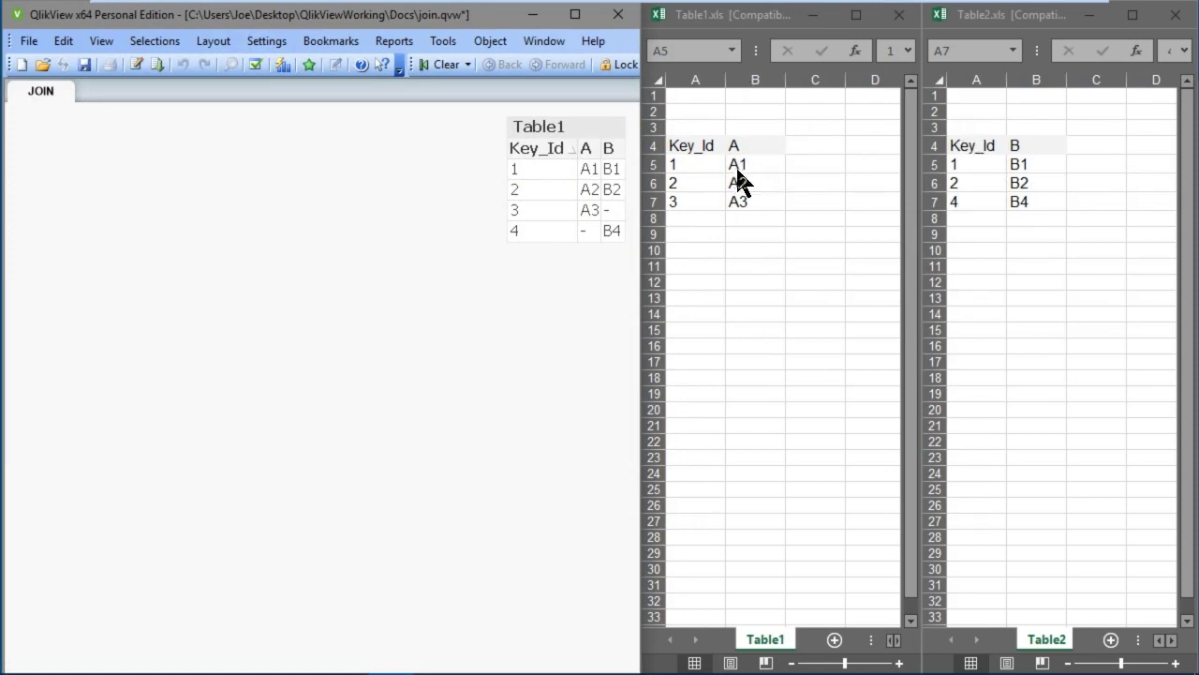
pyautogui.click(528, 154)
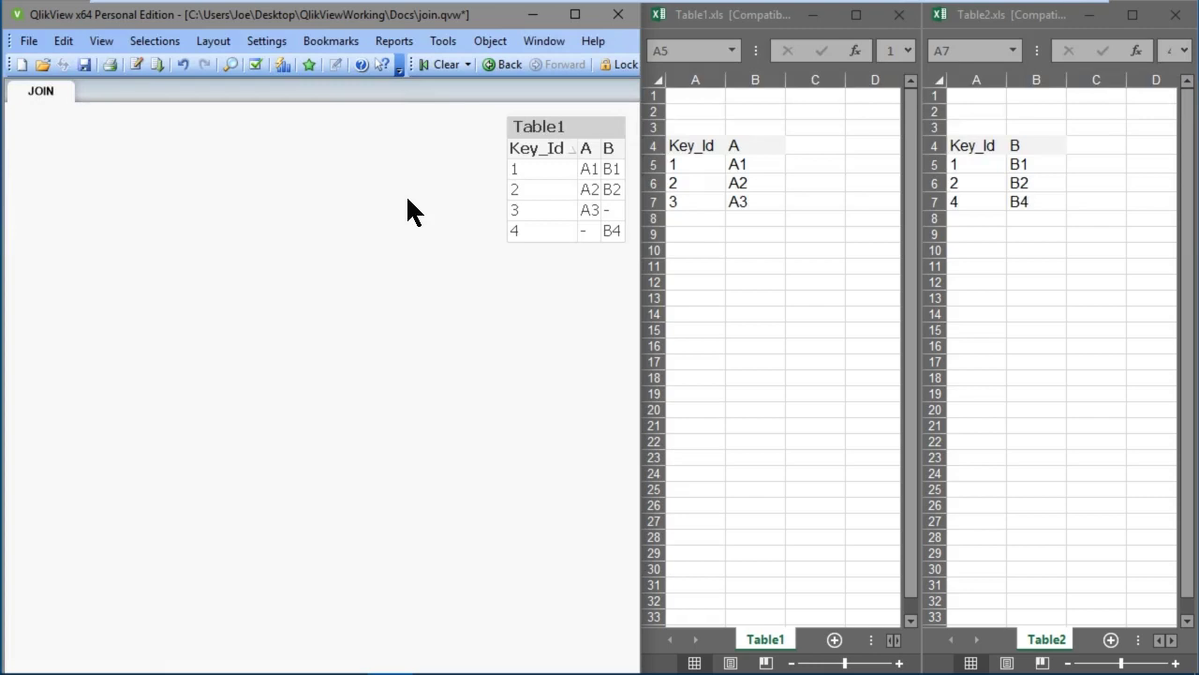
# Step: Change the script's join on Table1$ to a LEFT JOIN and reload the document
pyautogui.hotkey('ctrl', 'e')
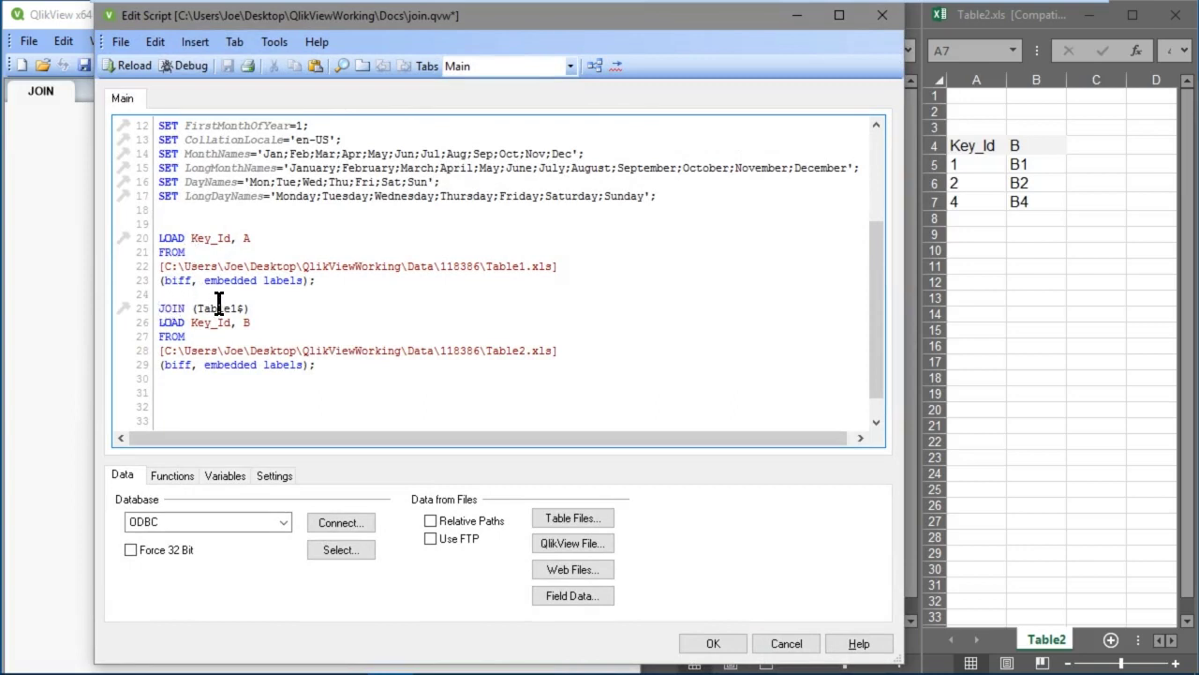
pyautogui.write('LEFT')
pyautogui.click(712, 643)
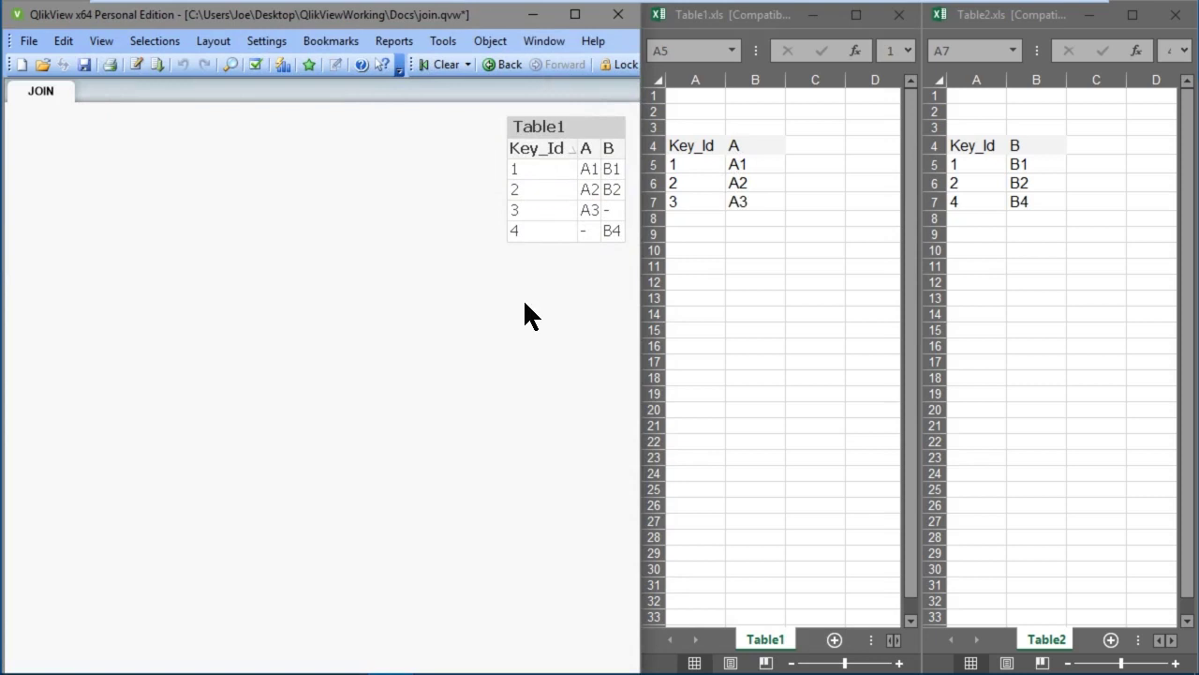
pyautogui.hotkey('ctrl', 'r')
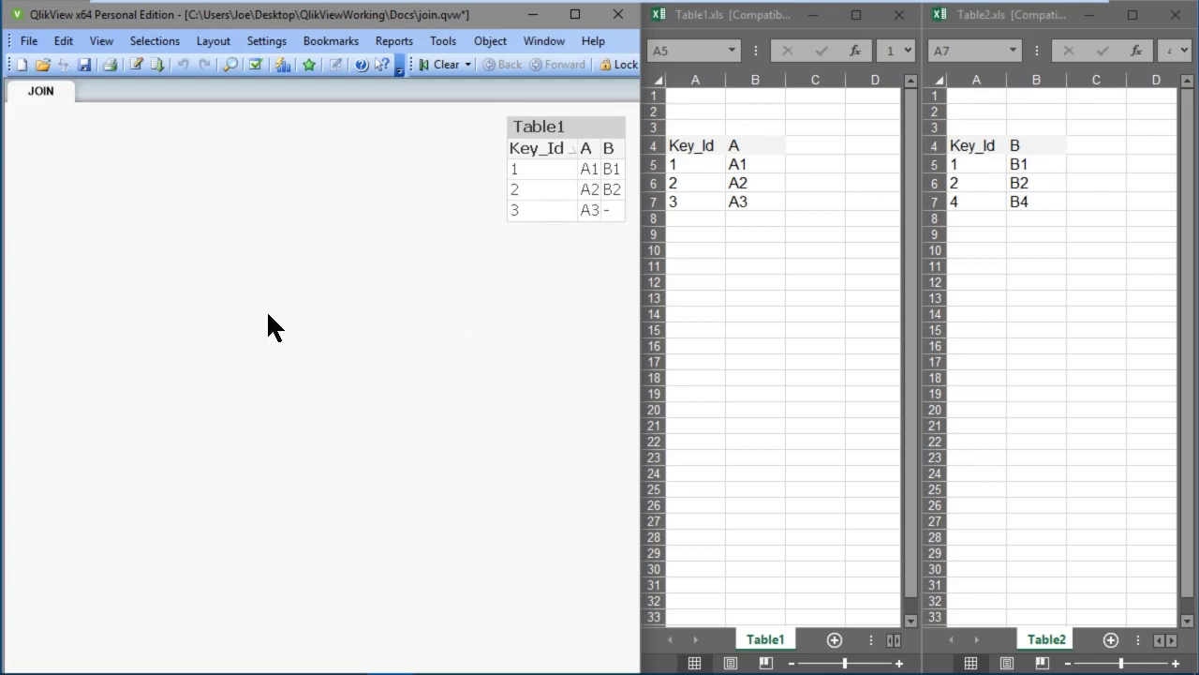
# Step: Replace LEFT with RIGHT in the script's join prefix for Table1$ and reload the document
pyautogui.hotkey('ctrl', 'r')
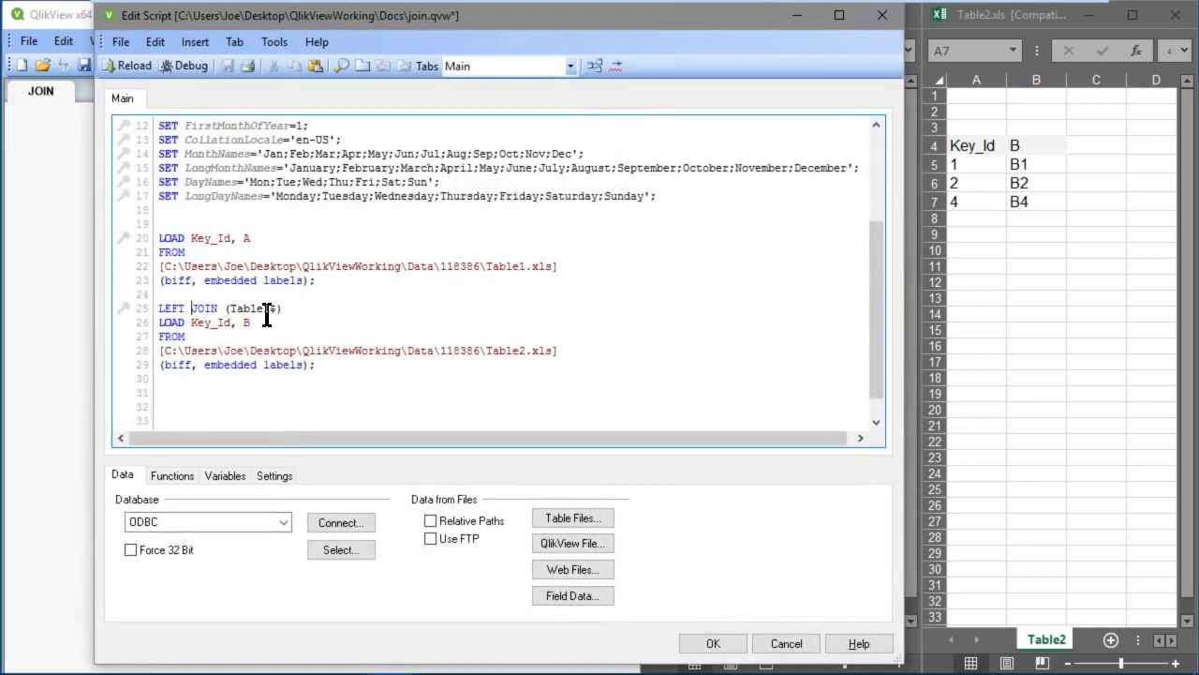
pyautogui.click(186, 309)
pyautogui.press('BackSpace')
pyautogui.press('BackSpace')
pyautogui.press('BackSpace')
pyautogui.press('BackSpace')
pyautogui.press('Delete')
pyautogui.write('RIGHT')
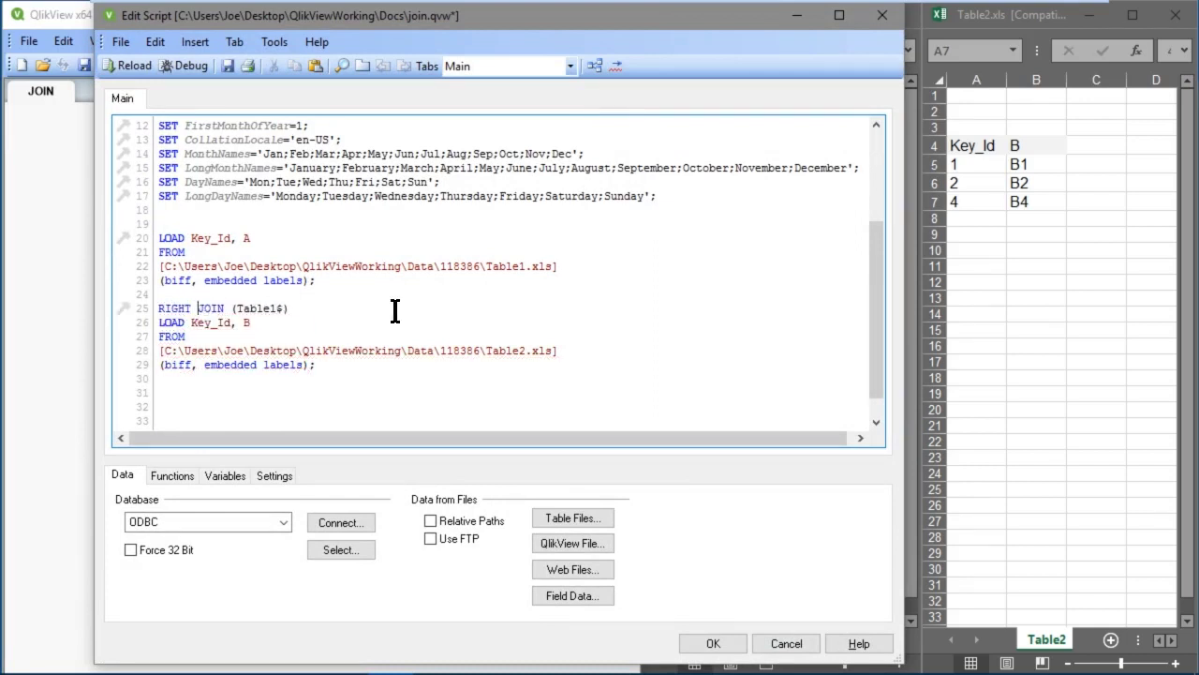
pyautogui.click(717, 647)
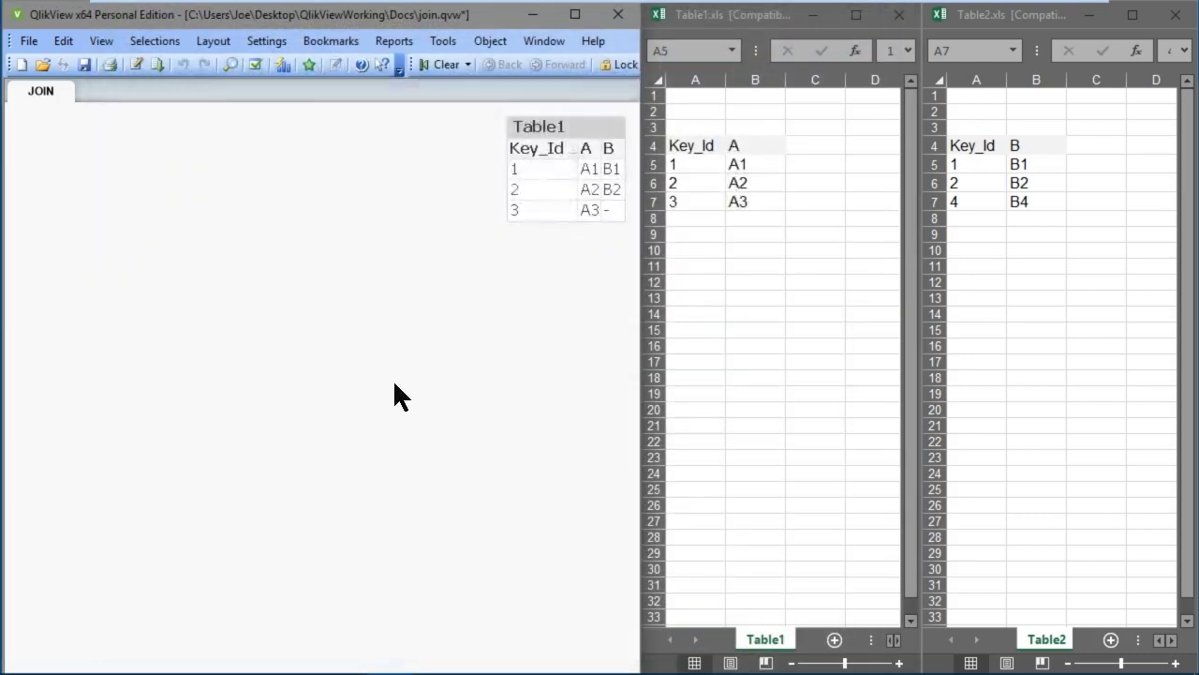
pyautogui.hotkey('ctrl', 'r')
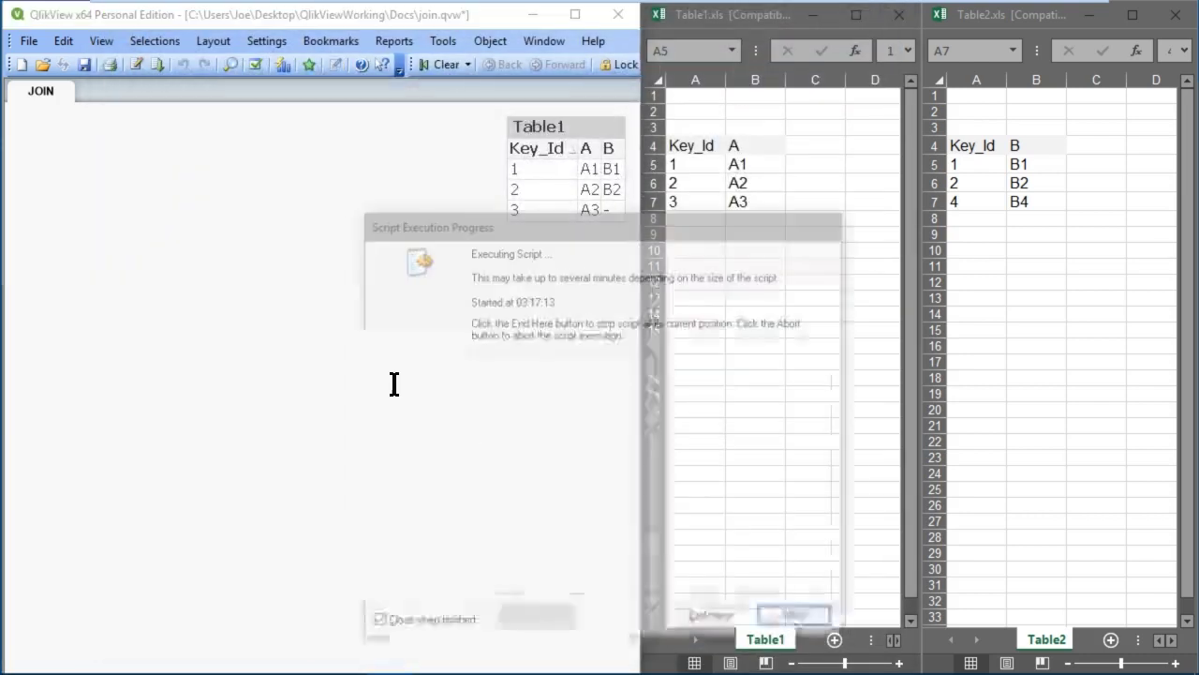
pyautogui.click(534, 620)
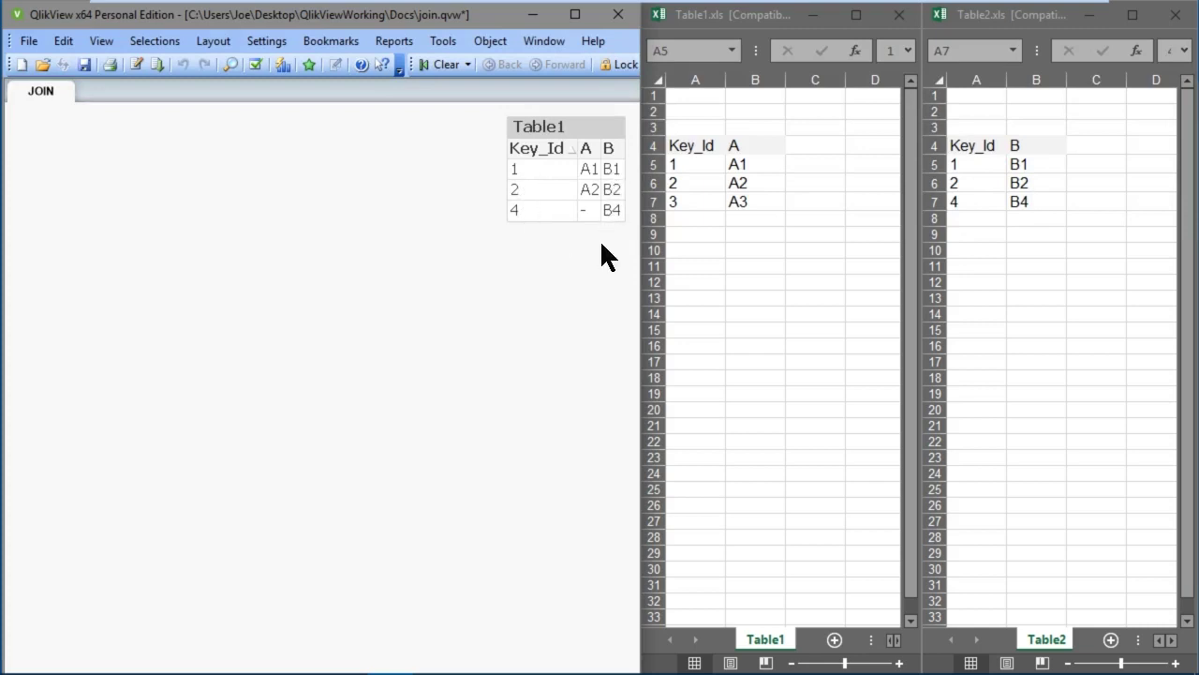
# Step: Highlight the data rows in Table1.xls, narrowing to Key_Id 1 and 2, and compare them with the right join table
pyautogui.click(685, 158)
pyautogui.hotkey('ctrl', 'shift', 'End')
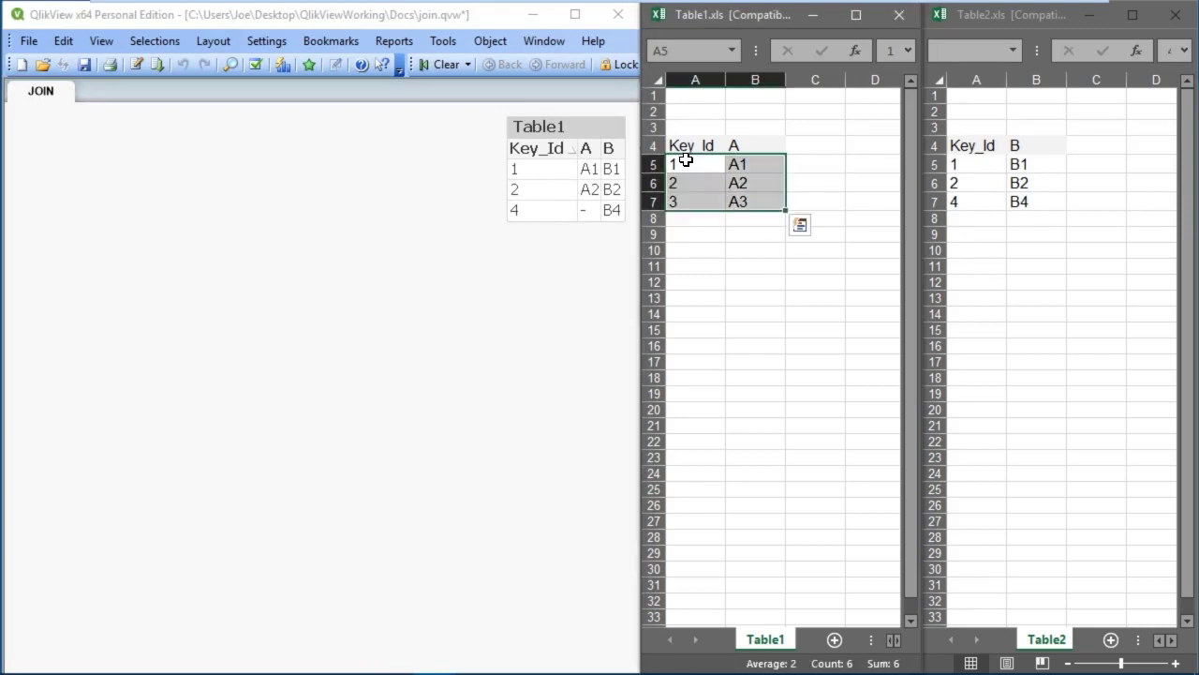
pyautogui.moveTo(685, 159); pyautogui.dragTo(739, 178)
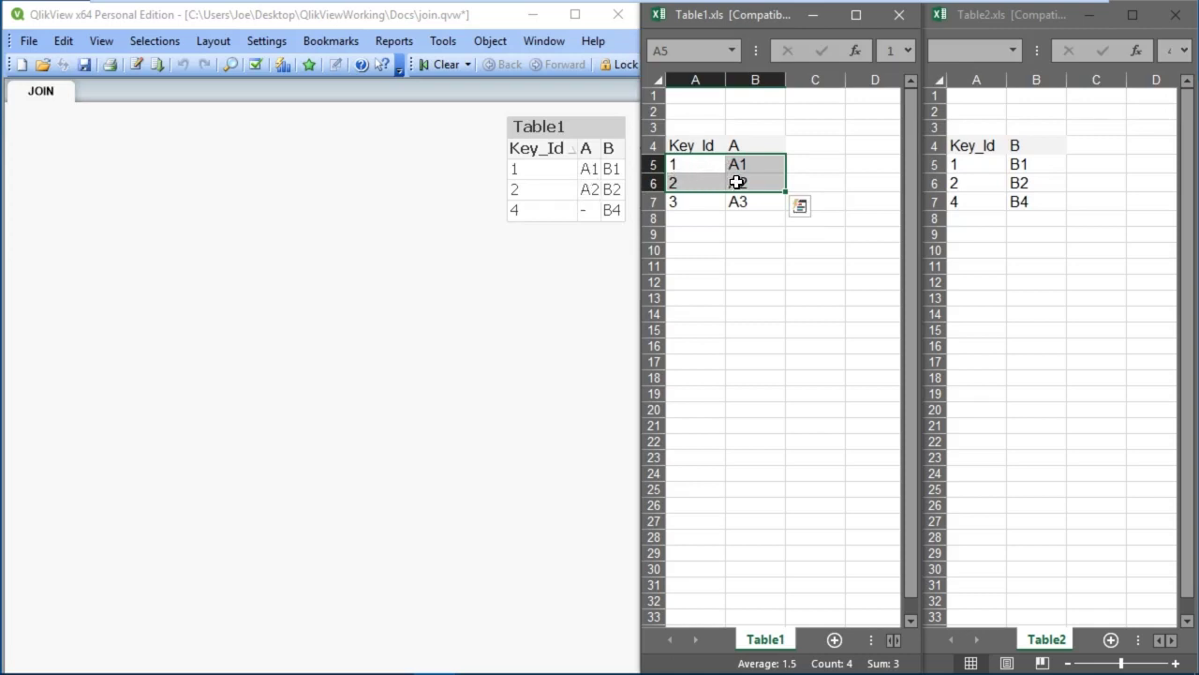
pyautogui.click(412, 223)
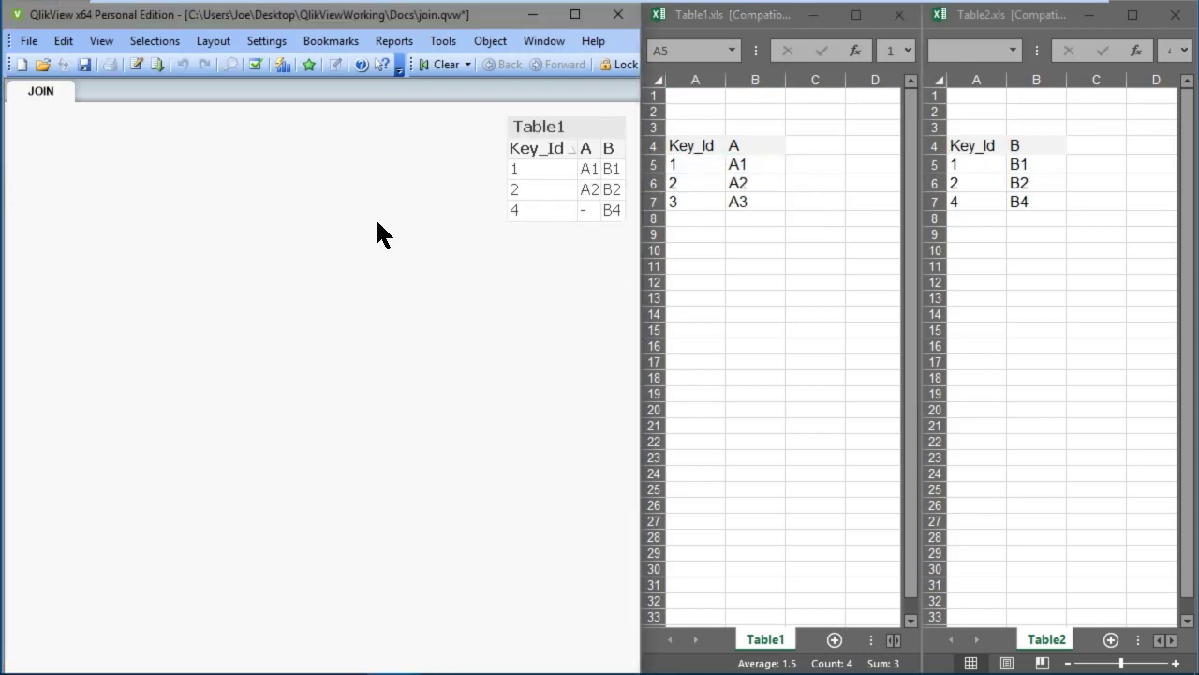
# Step: Replace RIGHT with INNER in the script's join prefix for Table1$ and reload the document
pyautogui.hotkey('ctrl', 'r')
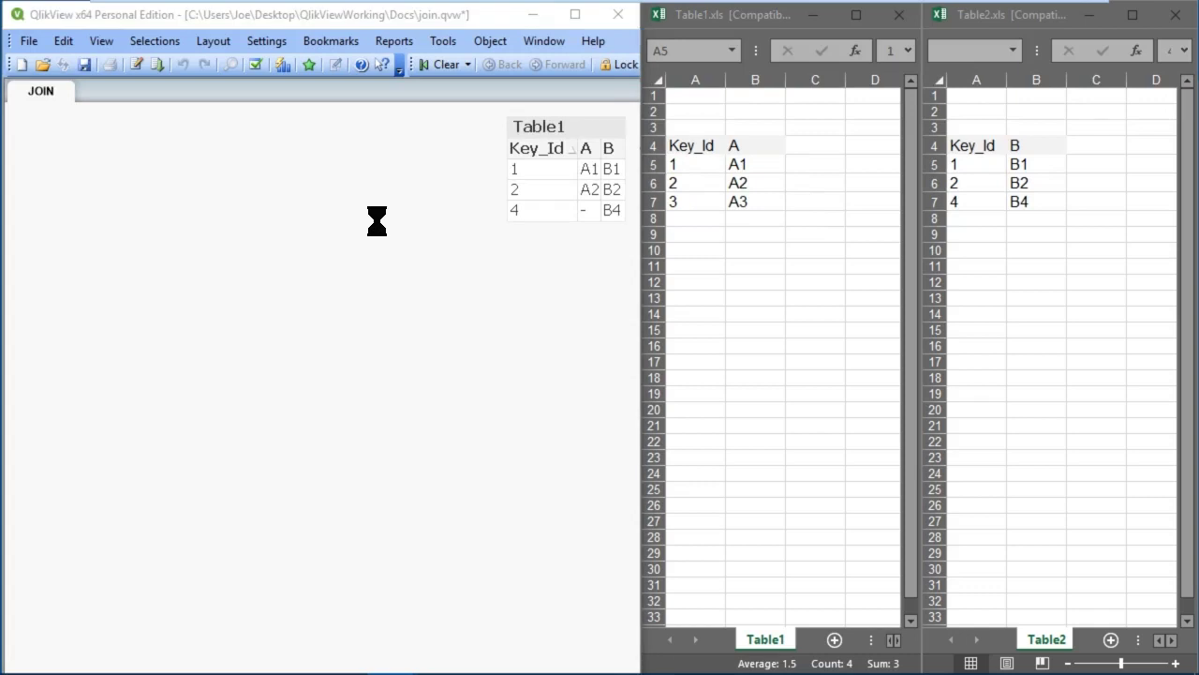
pyautogui.hotkey('ctrl', 'e')
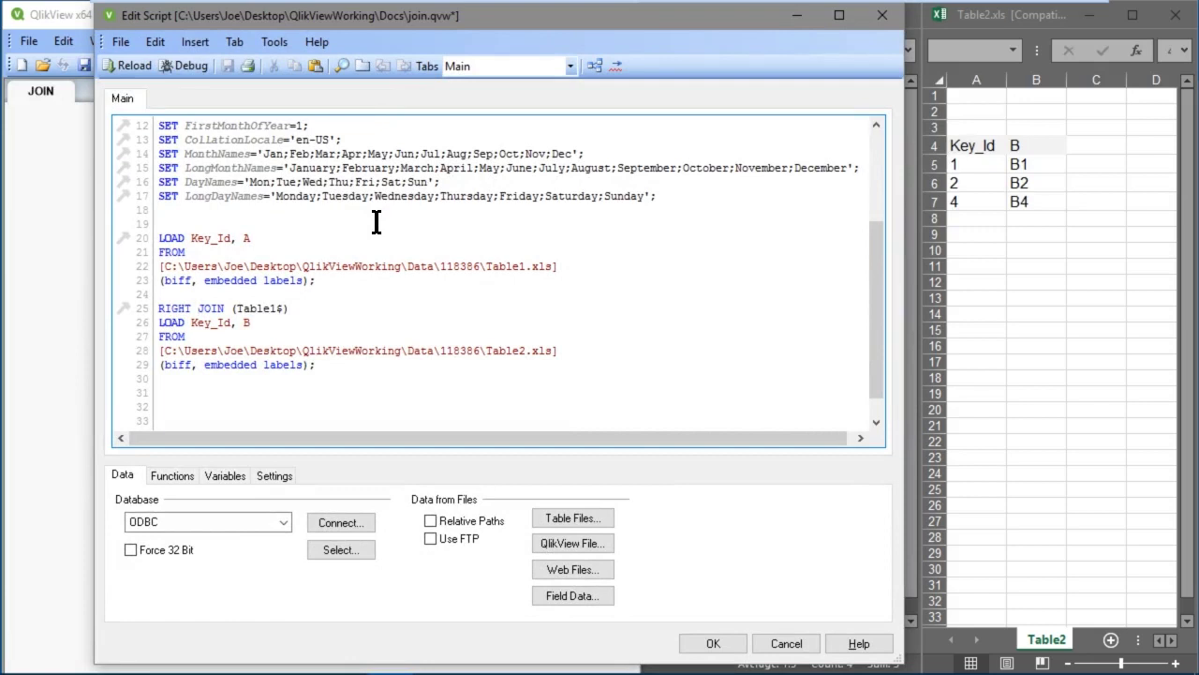
pyautogui.press('BackSpace')
pyautogui.press('BackSpace')
pyautogui.press('BackSpace')
pyautogui.press('BackSpace')
pyautogui.press('BackSpace')
pyautogui.press('BackSpace')
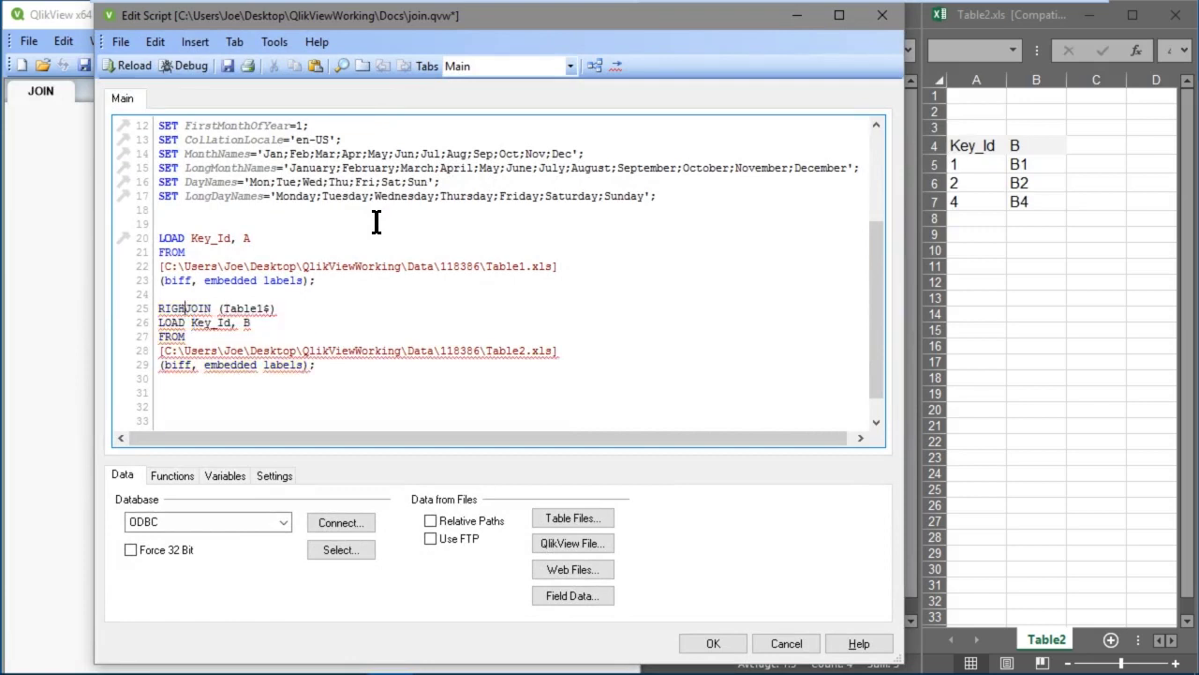
pyautogui.write('INNER')
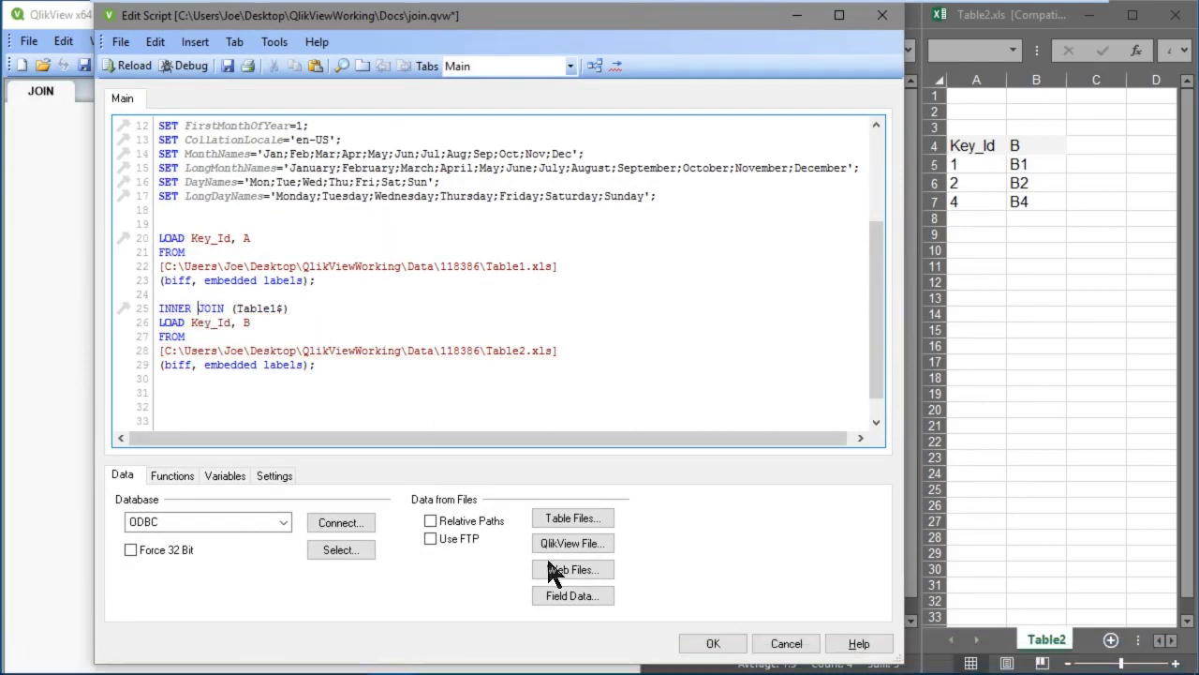
pyautogui.click(711, 642)
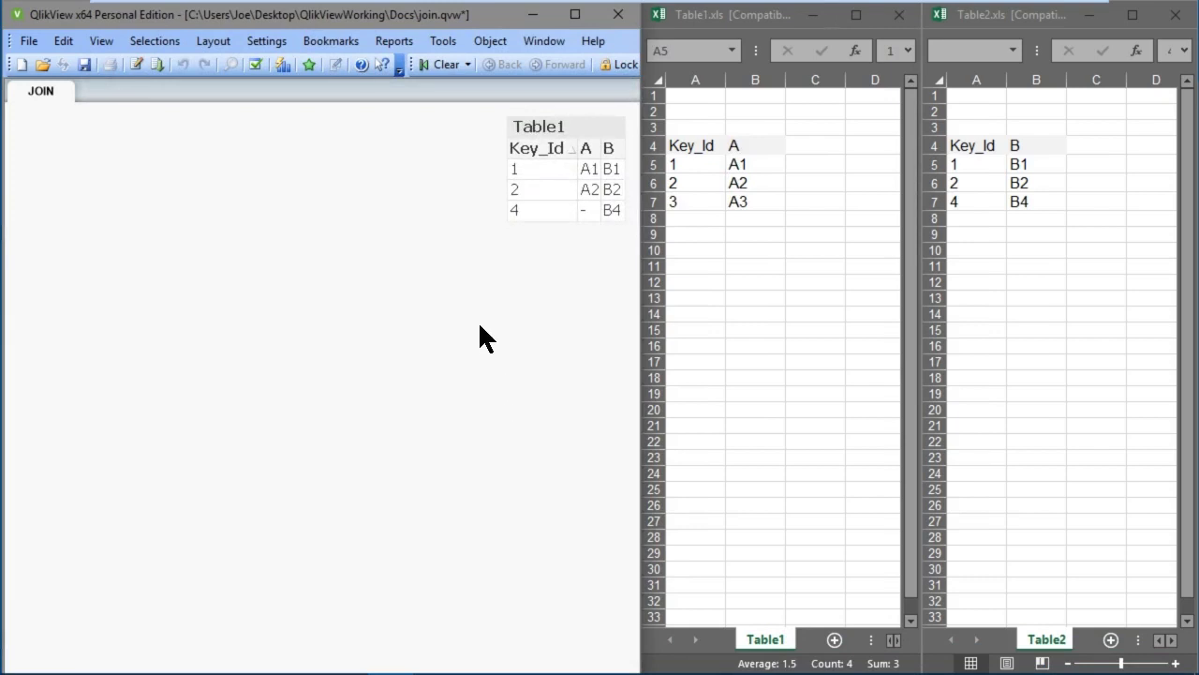
pyautogui.hotkey('ctrl', 'r')
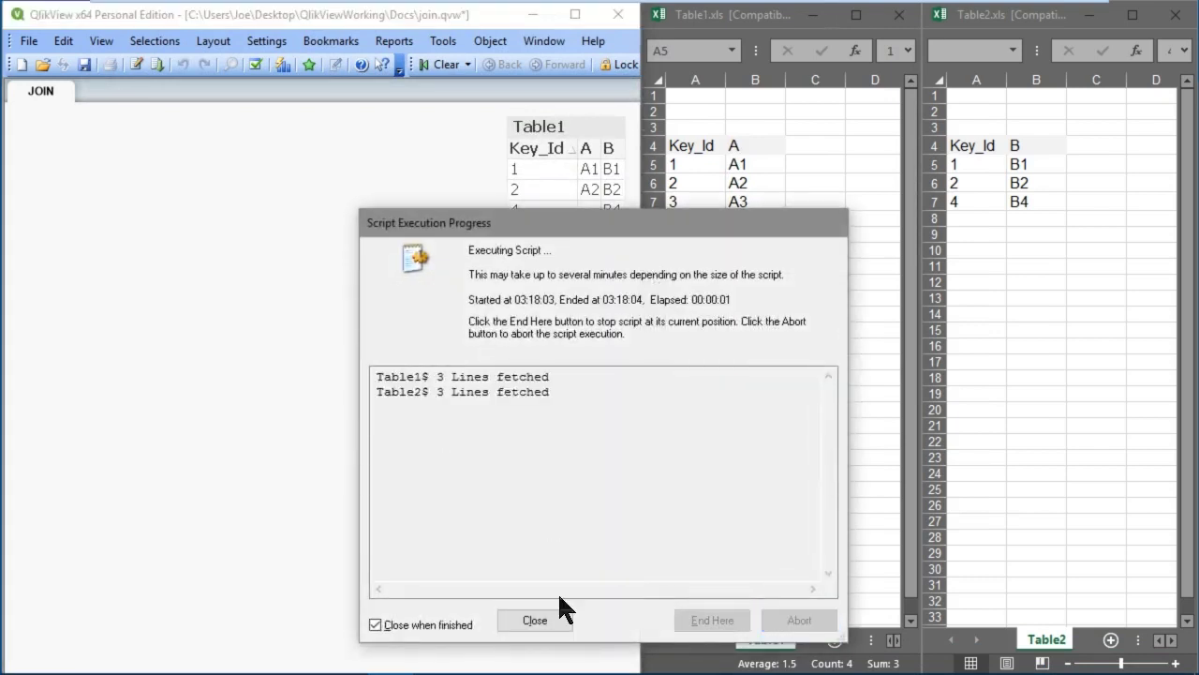
pyautogui.click(556, 619)
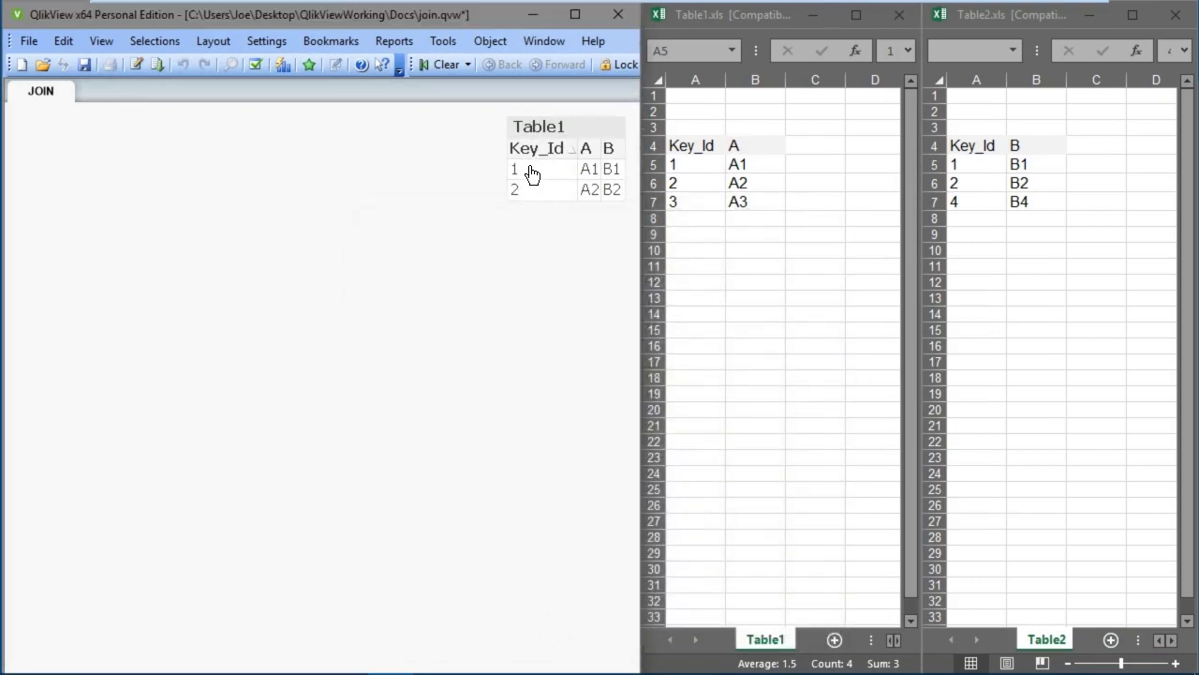
# Step: Highlight the Key_Id 1 and 2 rows in Table2.xls to compare both source sheets with the inner join table
pyautogui.click(681, 159)
pyautogui.click(974, 159)
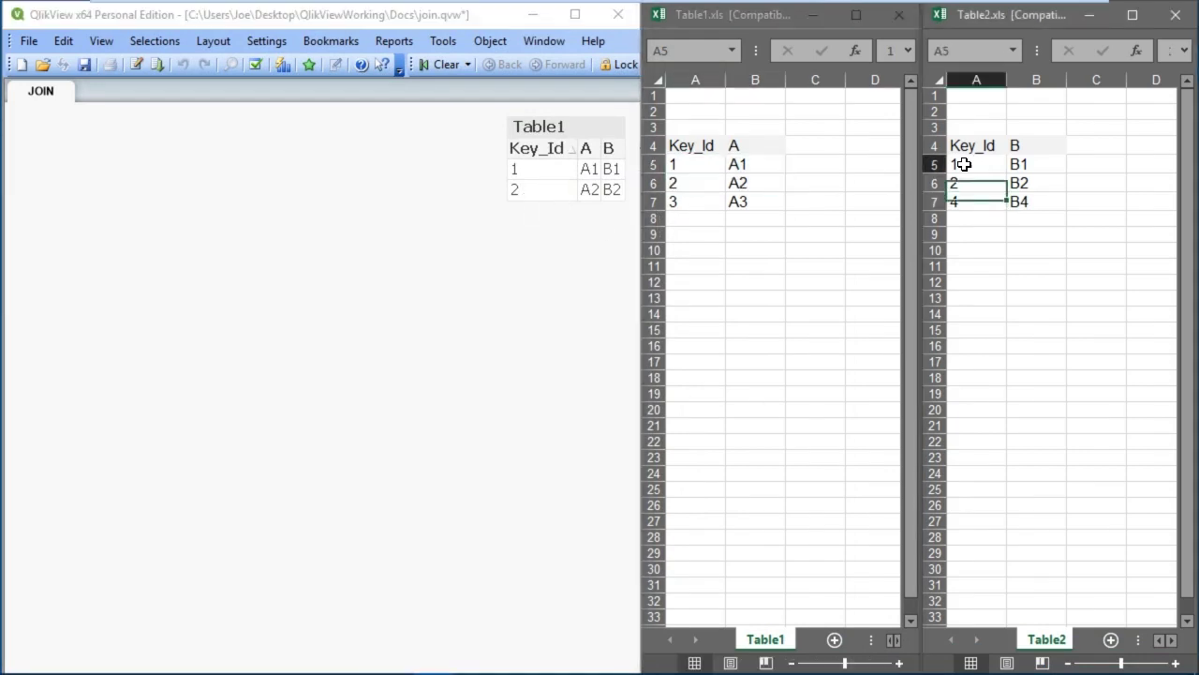
pyautogui.moveTo(969, 166); pyautogui.dragTo(1018, 177)
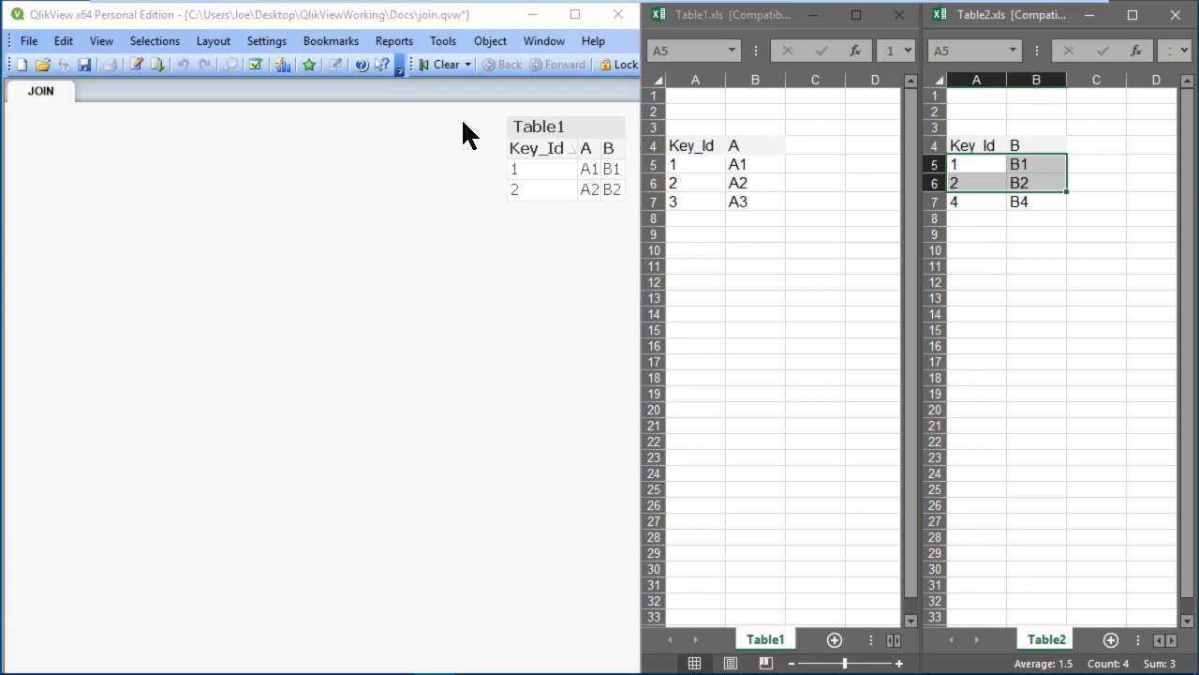
# Step: Switch to the keep.qvw document and open its load script
pyautogui.click(542, 42)
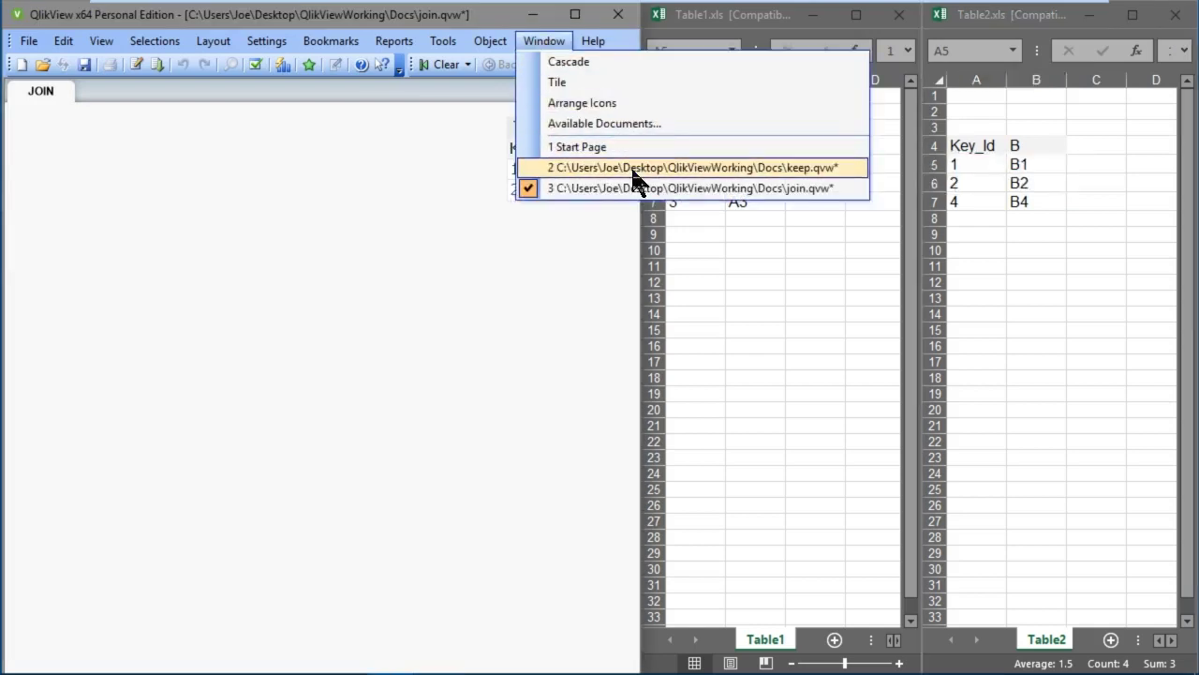
pyautogui.click(633, 169)
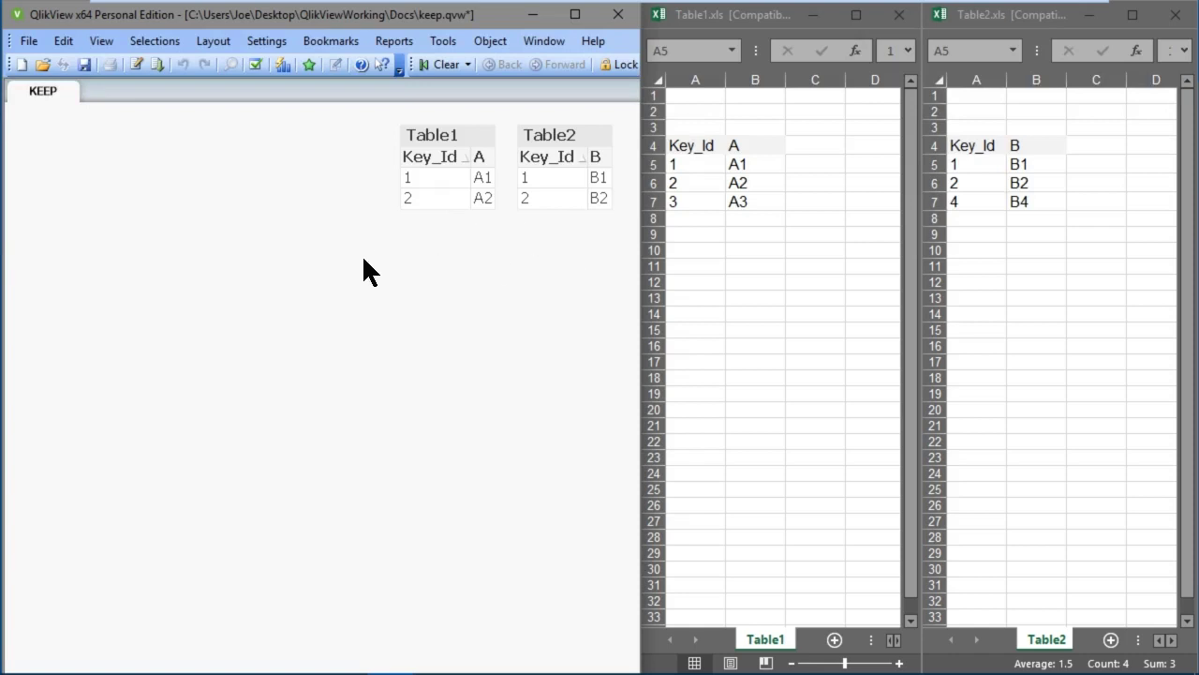
pyautogui.hotkey('ctrl', 'r')
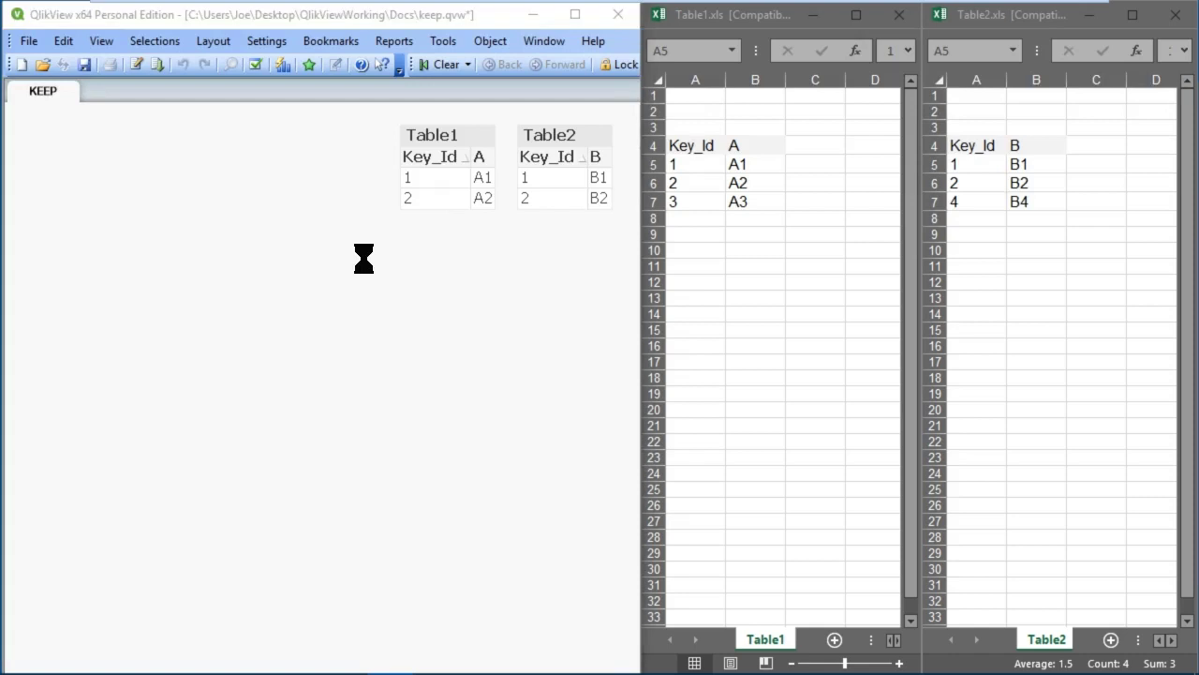
pyautogui.hotkey('ctrl', 'e')
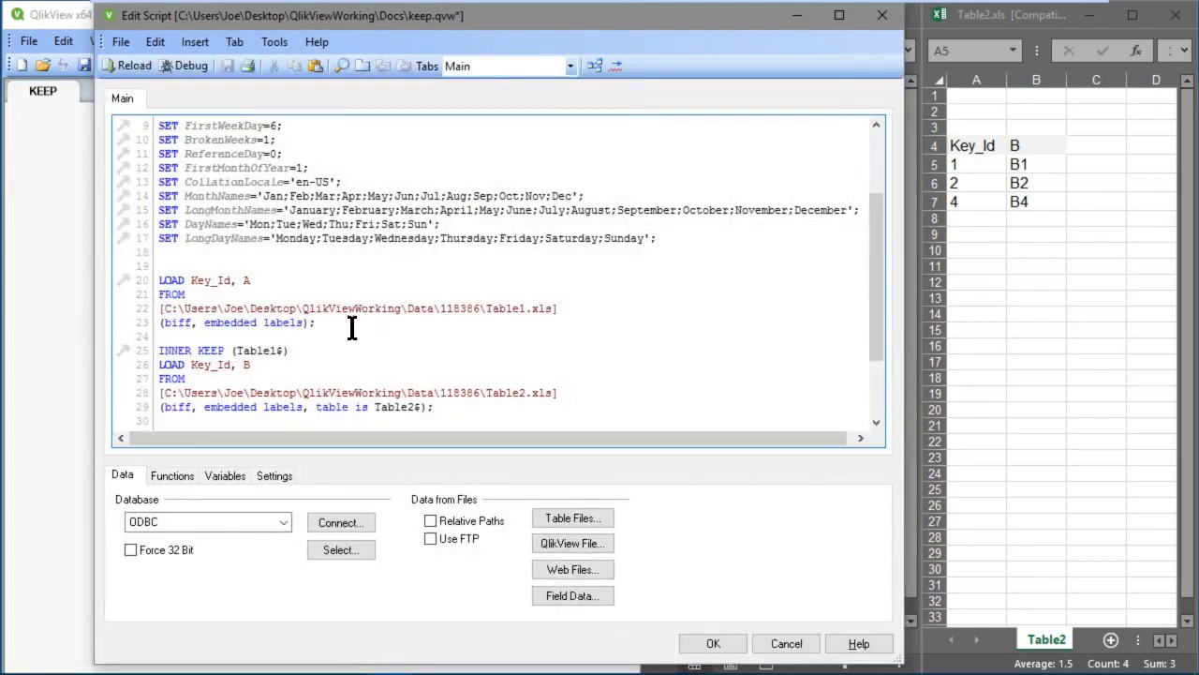
# Step: Examine the INNER KEEP (Table1$) prefix between the Table1.xls and Table2.xls LOAD statements
pyautogui.moveTo(158, 351); pyautogui.dragTo(225, 350)
pyautogui.click(199, 350)
pyautogui.click(308, 351)
pyautogui.click(322, 324)
pyautogui.moveTo(159, 350); pyautogui.dragTo(222, 351)
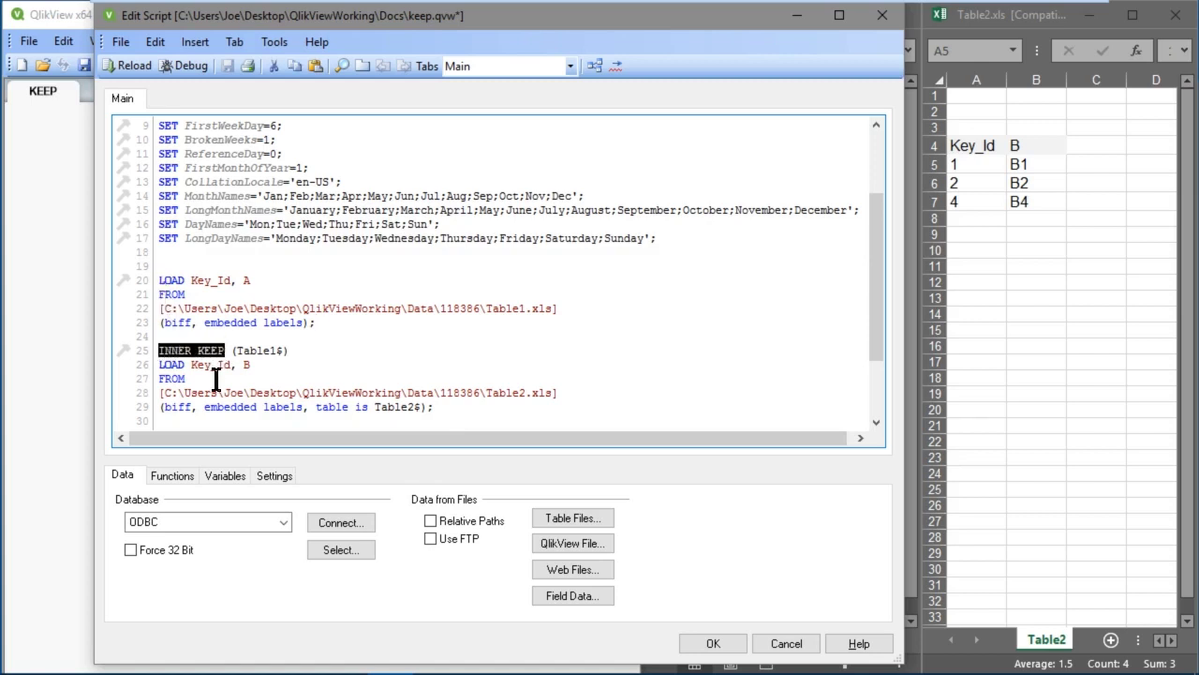
pyautogui.click(346, 359)
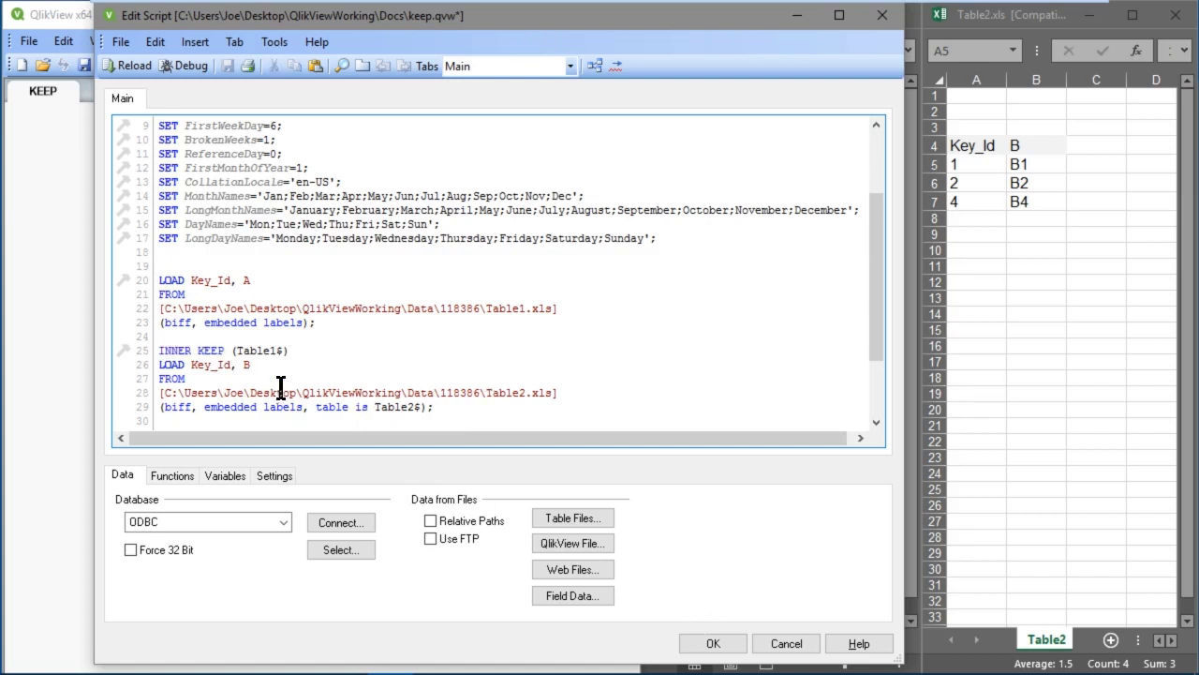
pyautogui.moveTo(192, 350); pyautogui.dragTo(155, 348)
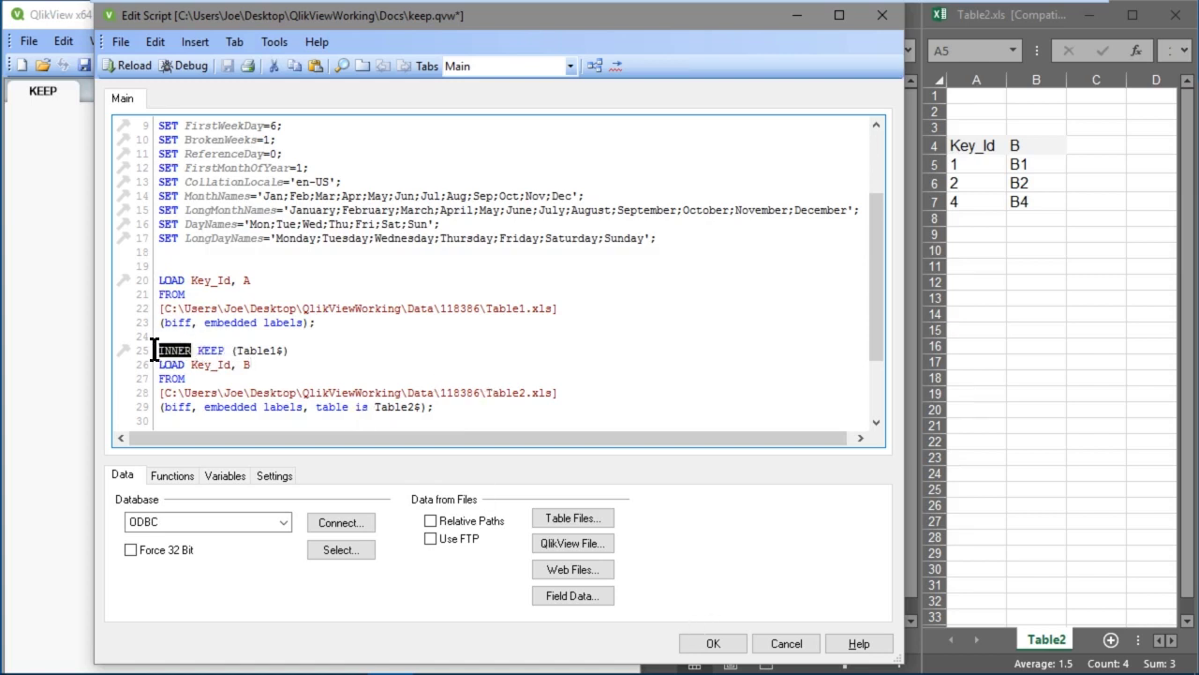
# Step: Change the prefix before the Table2.xls LOAD statement to LEFT KEEP (Table1$), accept the script and reload the document
pyautogui.write('LEFT')
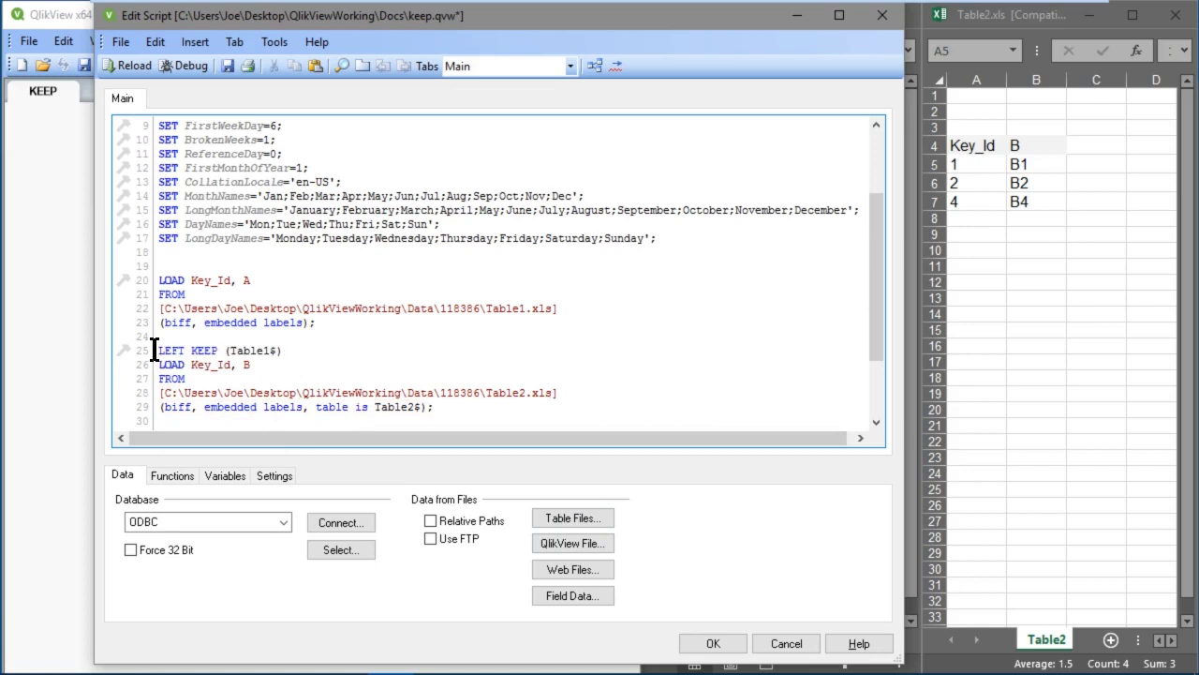
pyautogui.click(713, 643)
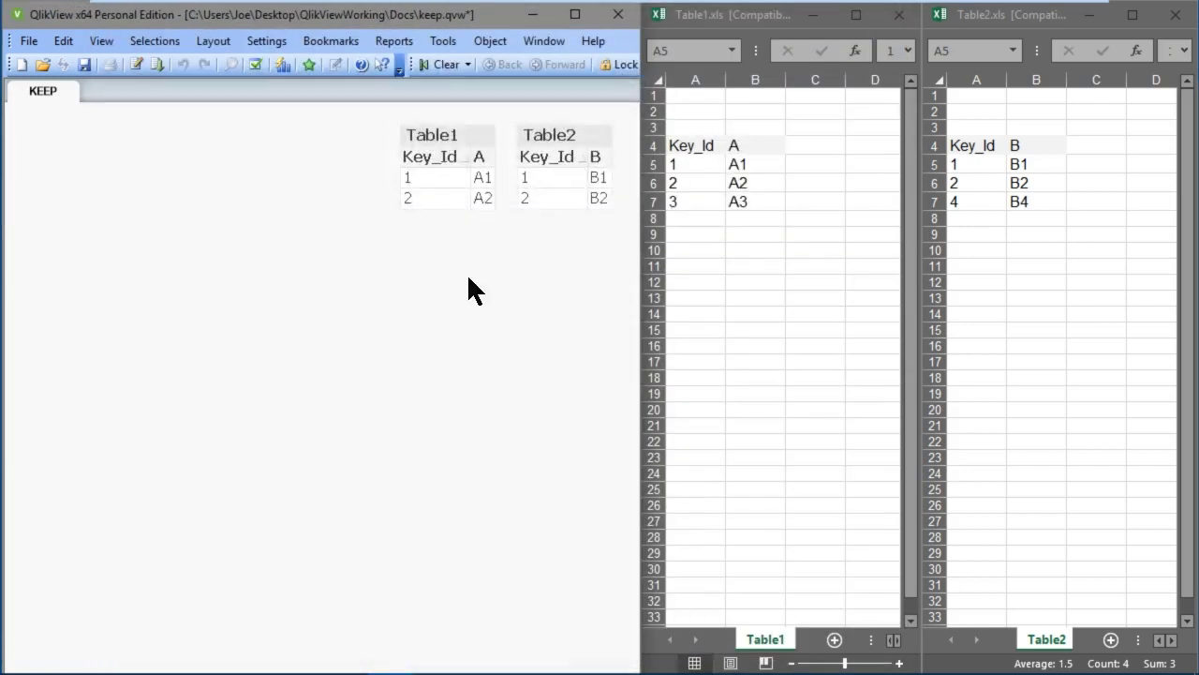
pyautogui.hotkey('ctrl', 'r')
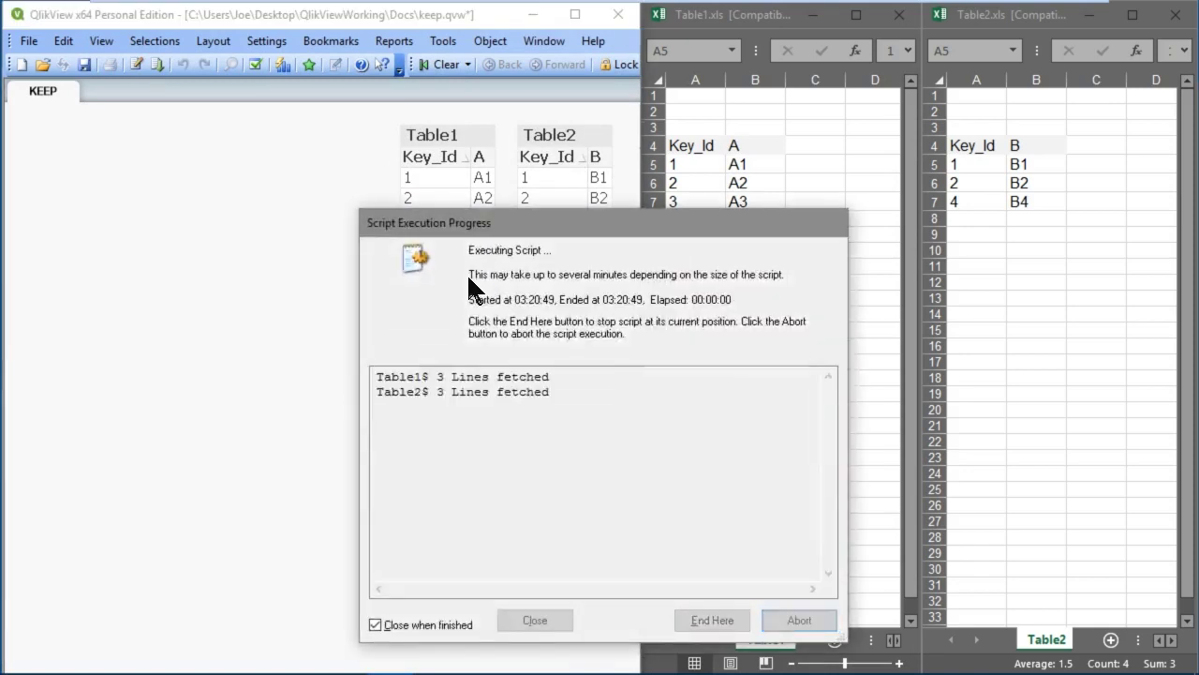
pyautogui.click(554, 611)
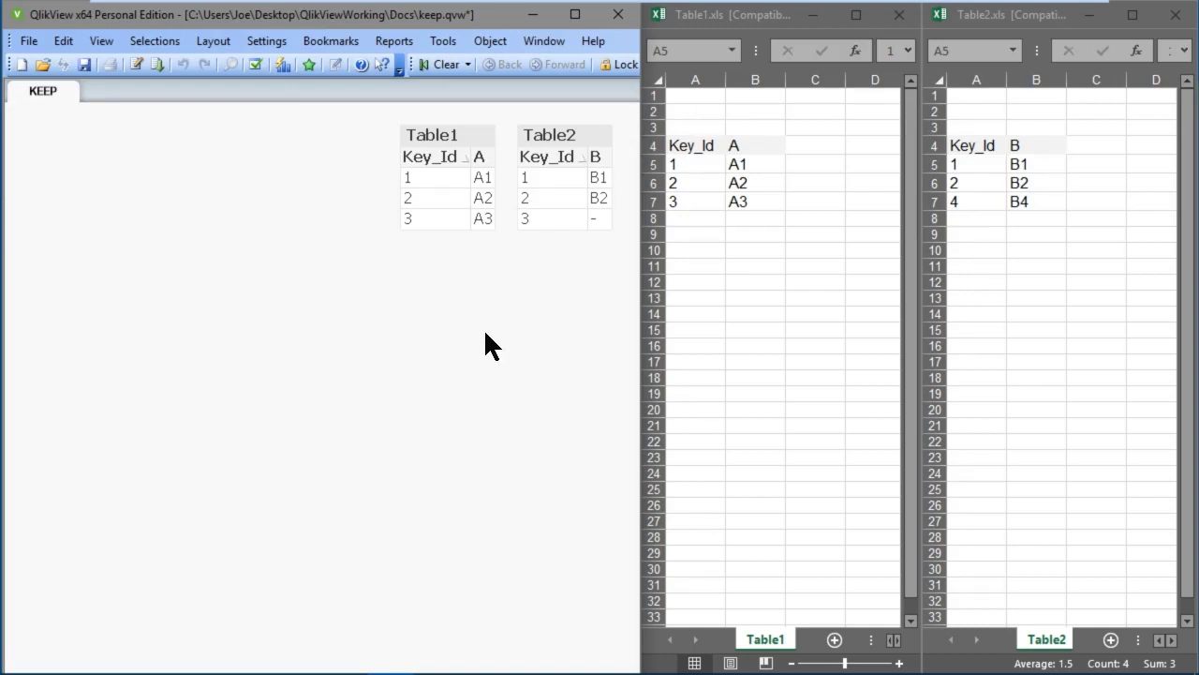
# Step: Reopen the load script, change the Table2.xls prefix to RIGHT KEEP (Table1$) and reload the document
pyautogui.hotkey('ctrl', 'r')
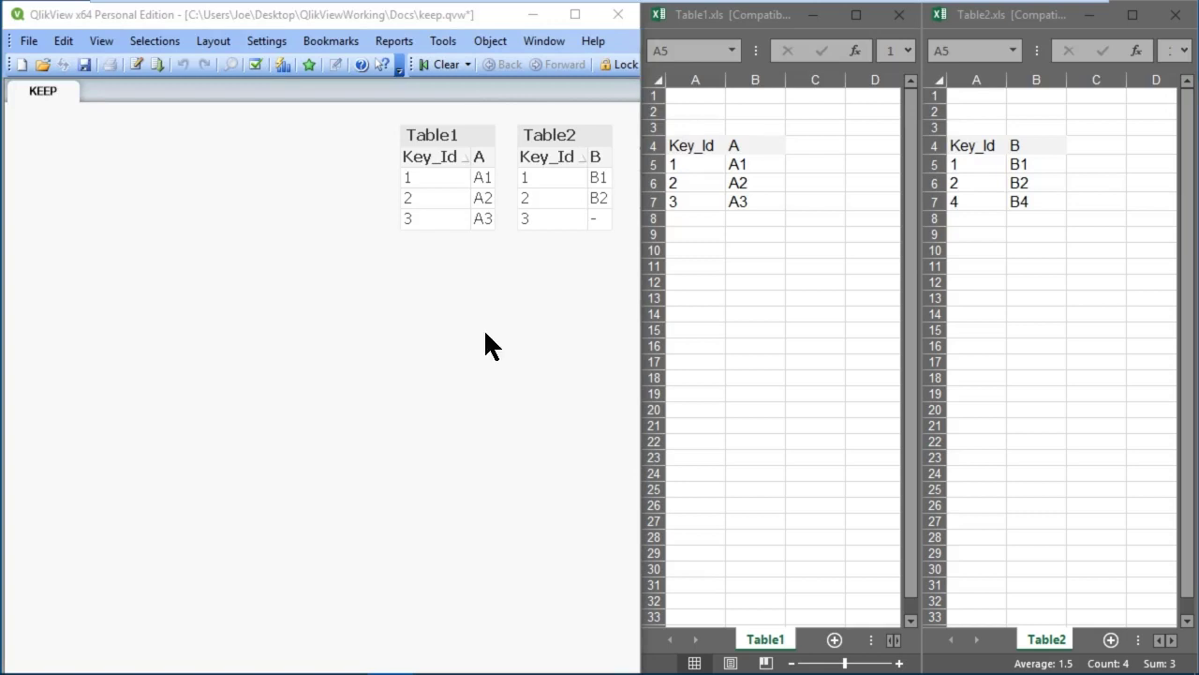
pyautogui.hotkey('ctrl', 'e')
pyautogui.moveTo(186, 350); pyautogui.dragTo(158, 347)
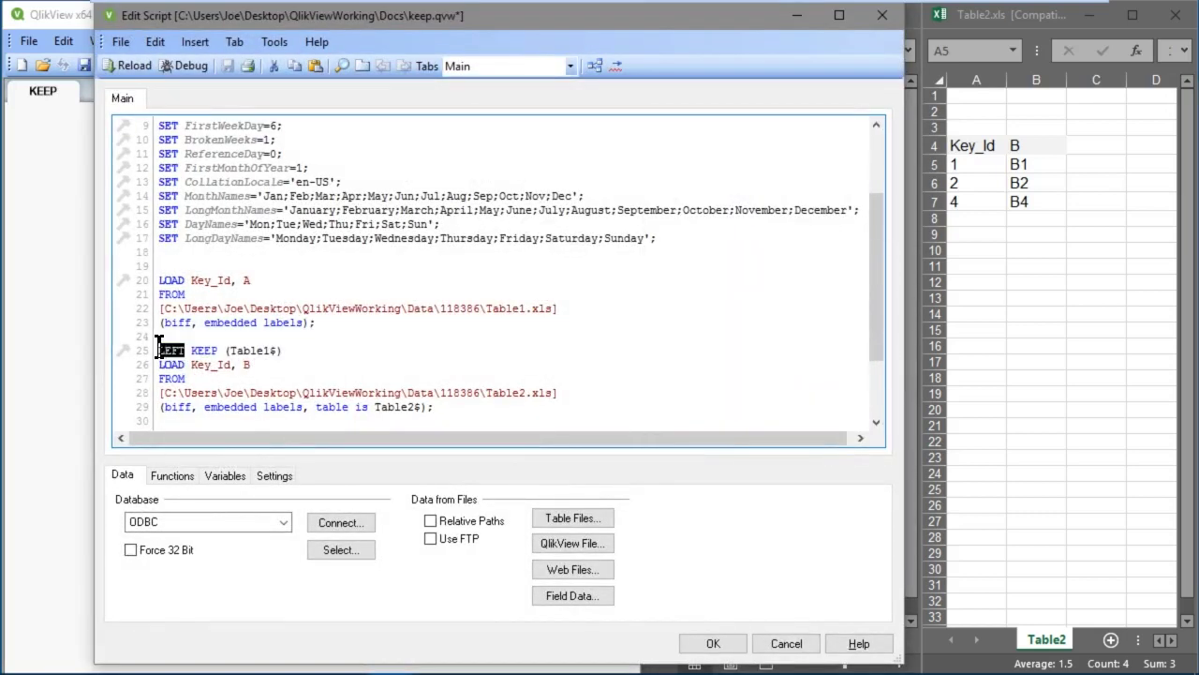
pyautogui.write('RIGHT')
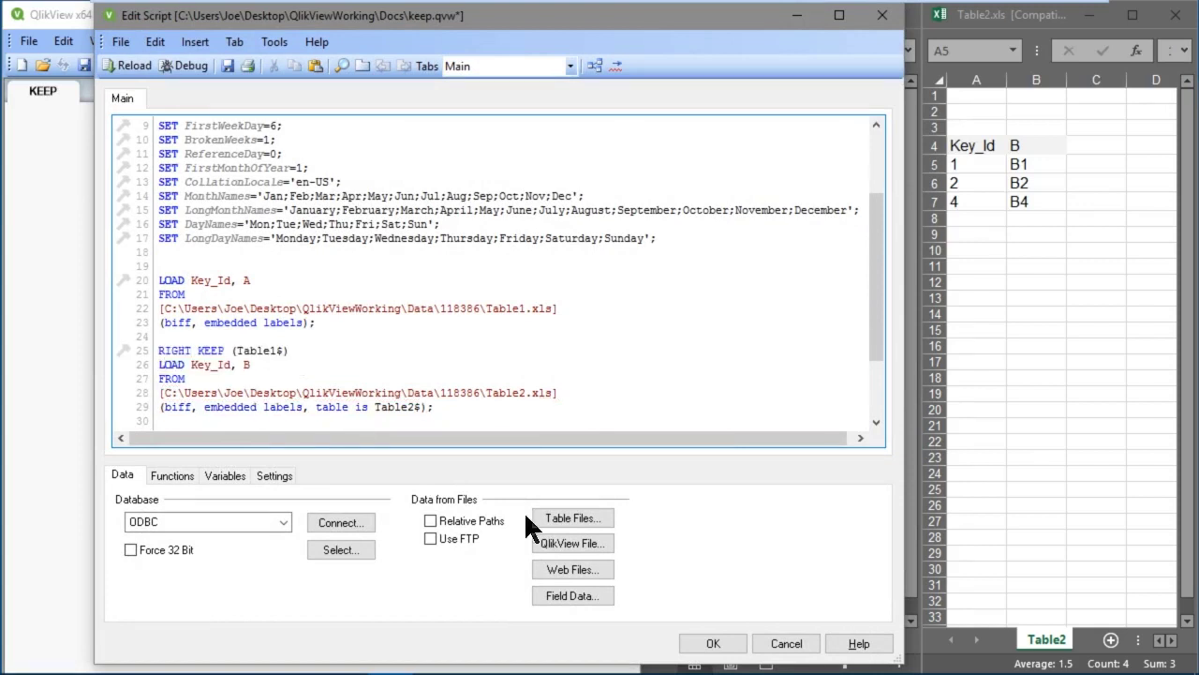
pyautogui.click(712, 644)
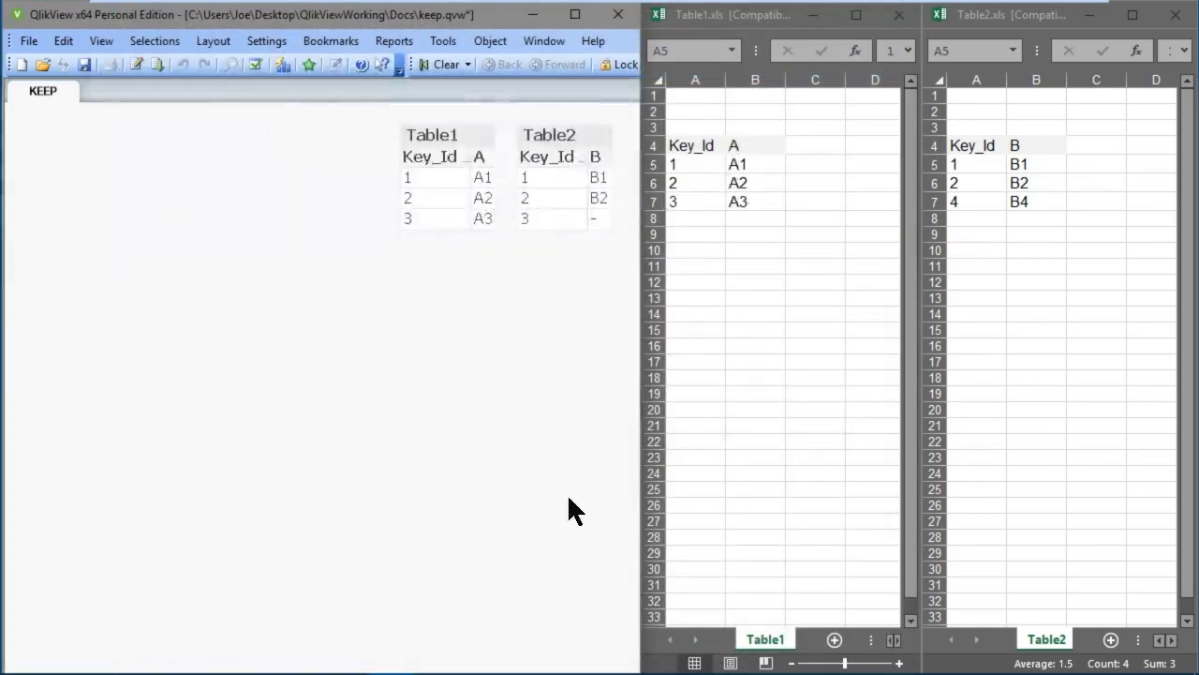
pyautogui.hotkey('ctrl', 'r')
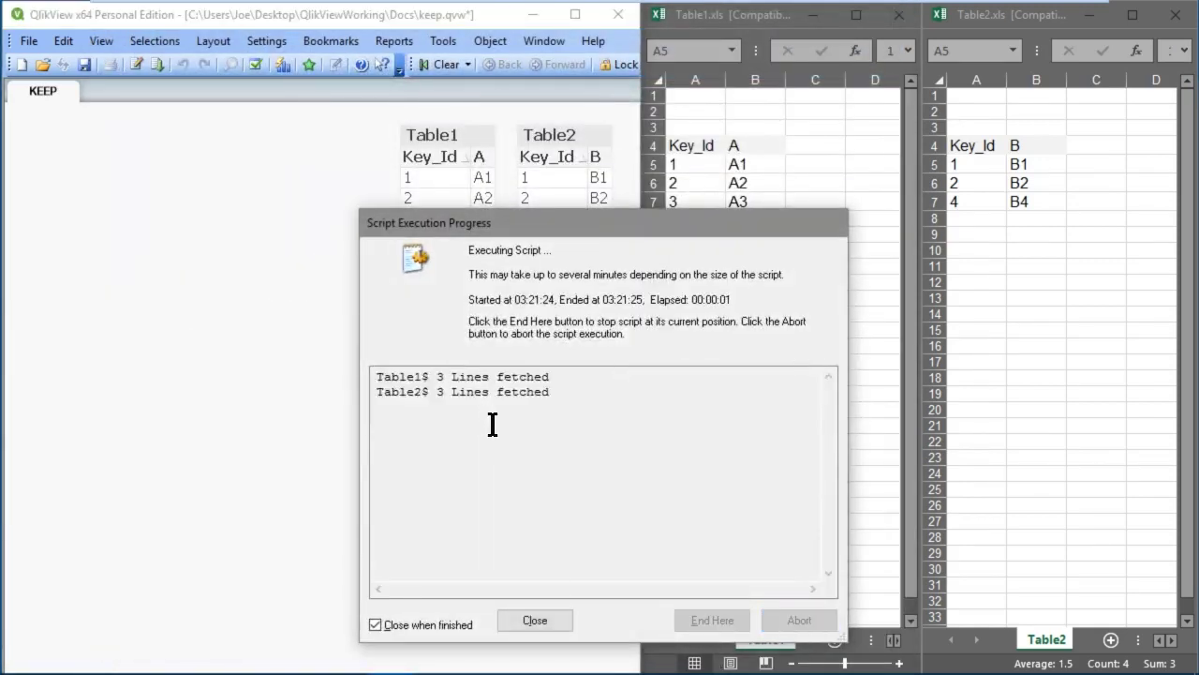